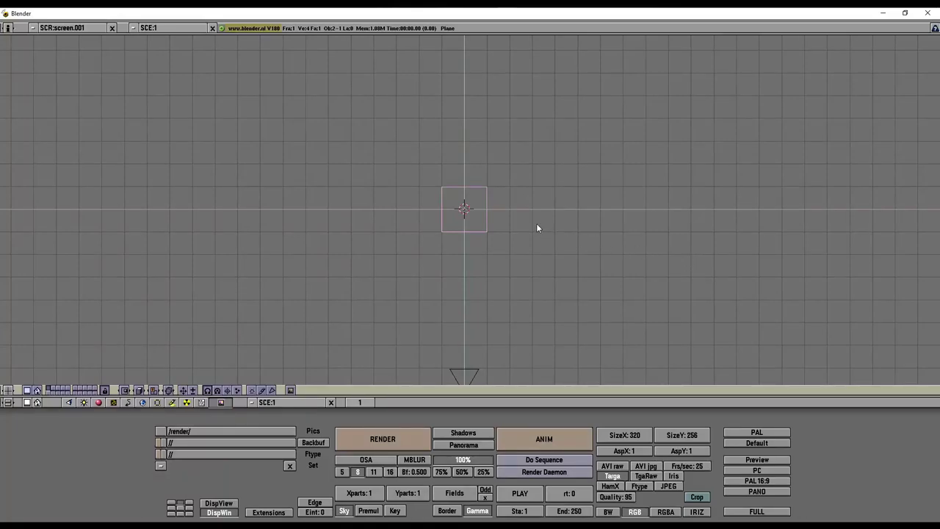
- Load teapot.blend from the Demo folder using Load File As
{"action": "key", "text": "space"}
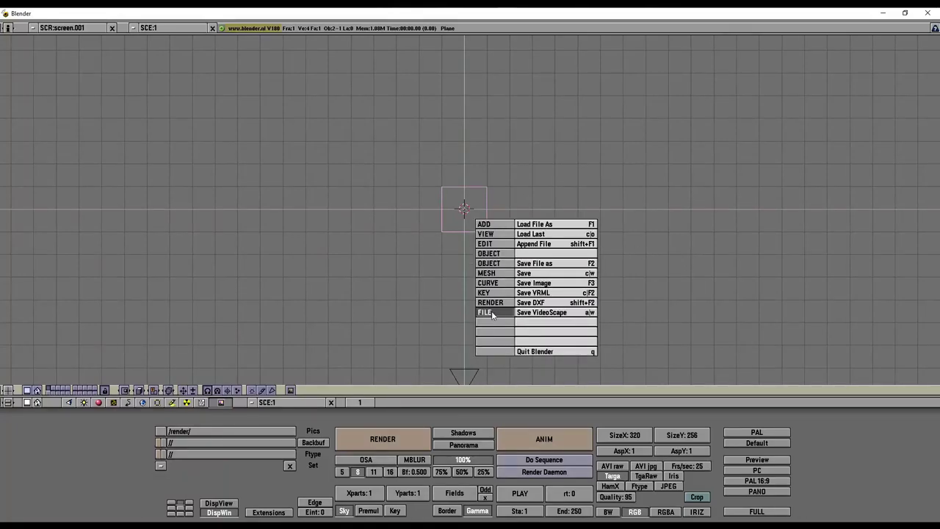
{"action": "left_click", "coordinate": [551, 225]}
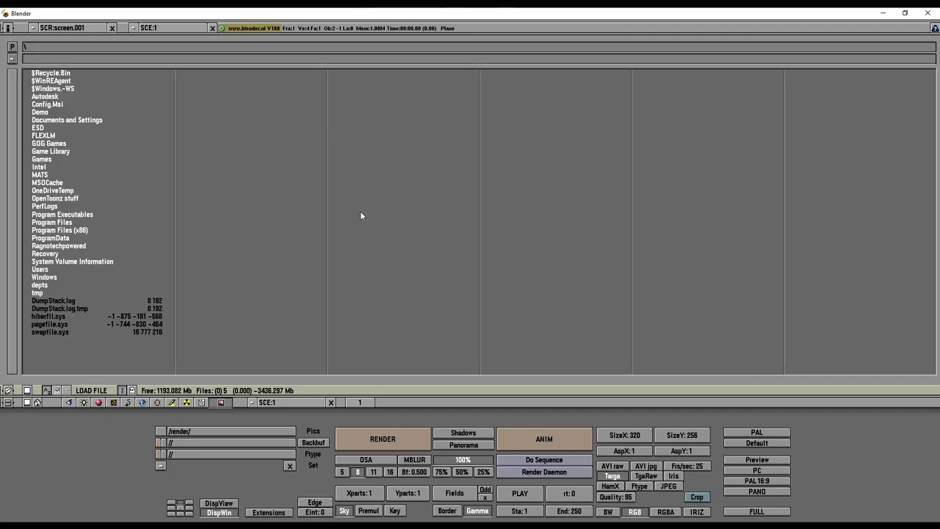
{"action": "left_click", "coordinate": [66, 112]}
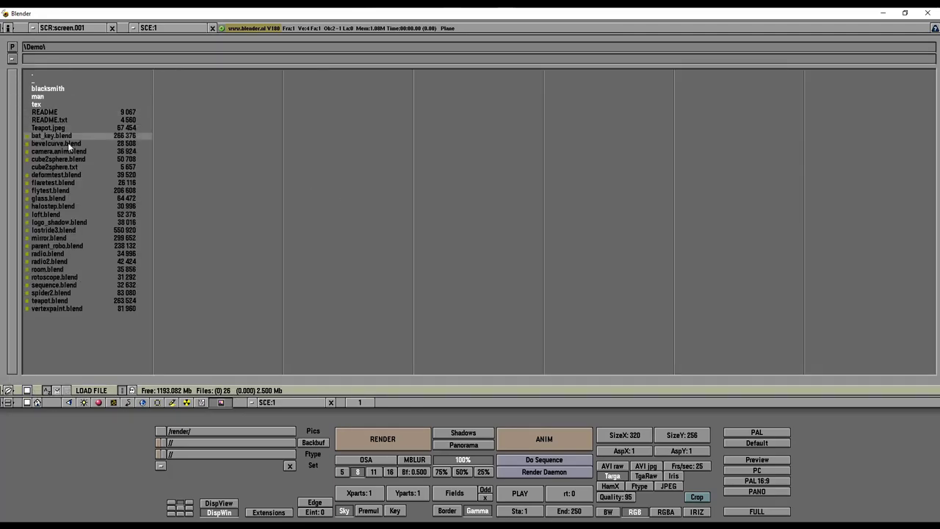
{"action": "double_click", "coordinate": [67, 300]}
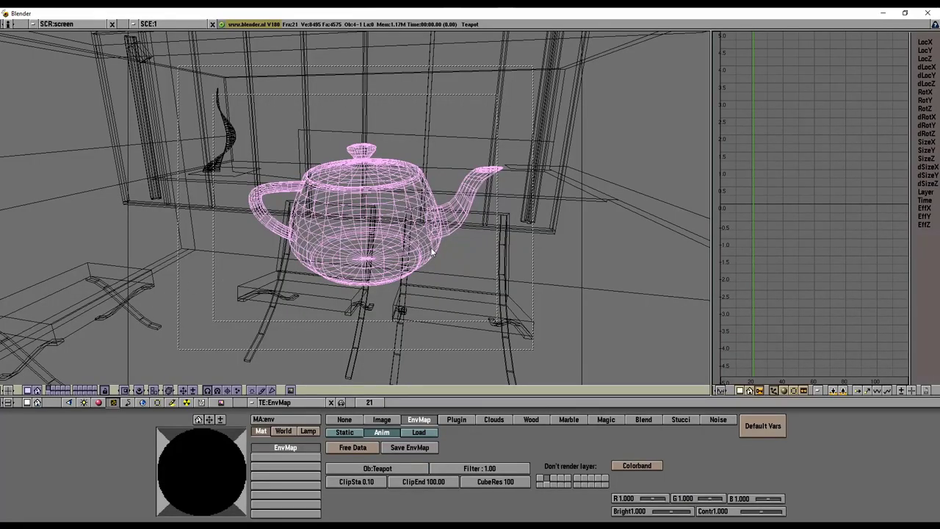
- Zoom out and orbit around the teapot building, cycling through solid and shaded drawtypes to wireframe
{"action": "middle_click_drag", "start_coordinate": [418, 263], "coordinate": [419, 246]}
{"action": "middle_click_drag", "start_coordinate": [366, 260], "coordinate": [253, 218]}
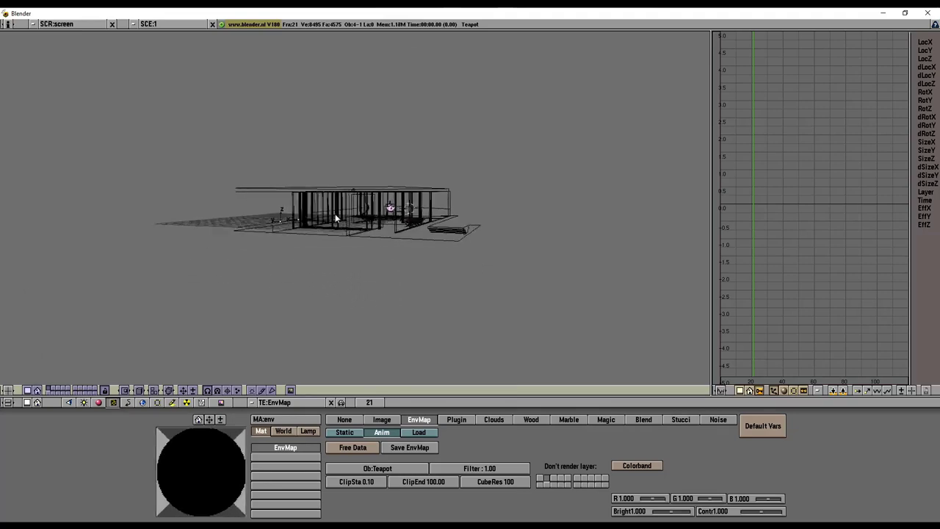
{"action": "left_click", "coordinate": [169, 390]}
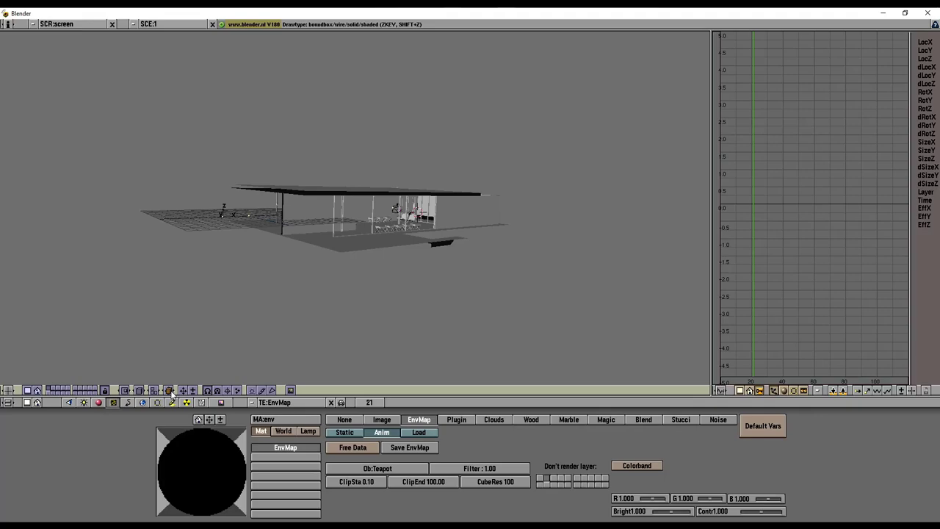
{"action": "left_click", "coordinate": [169, 390]}
{"action": "middle_click_drag", "start_coordinate": [293, 216], "coordinate": [626, 267]}
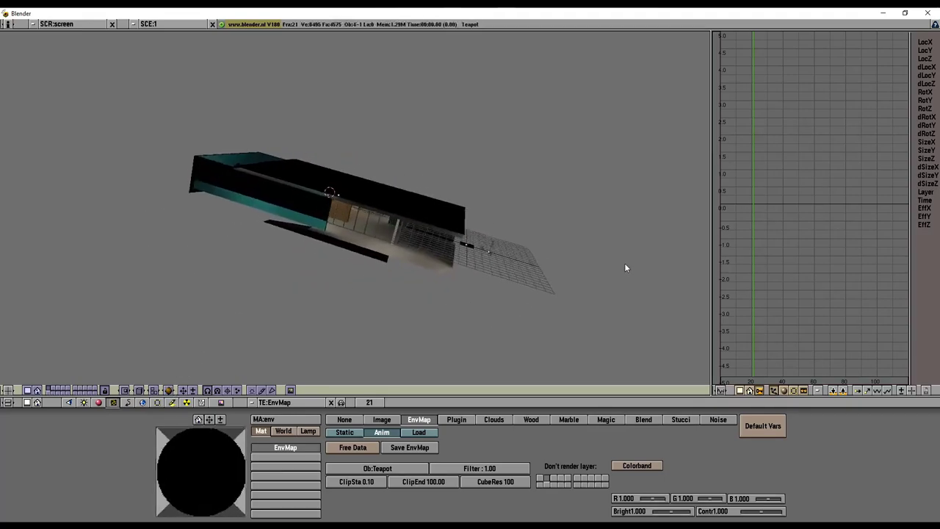
{"action": "middle_click_drag", "start_coordinate": [625, 267], "coordinate": [249, 230]}
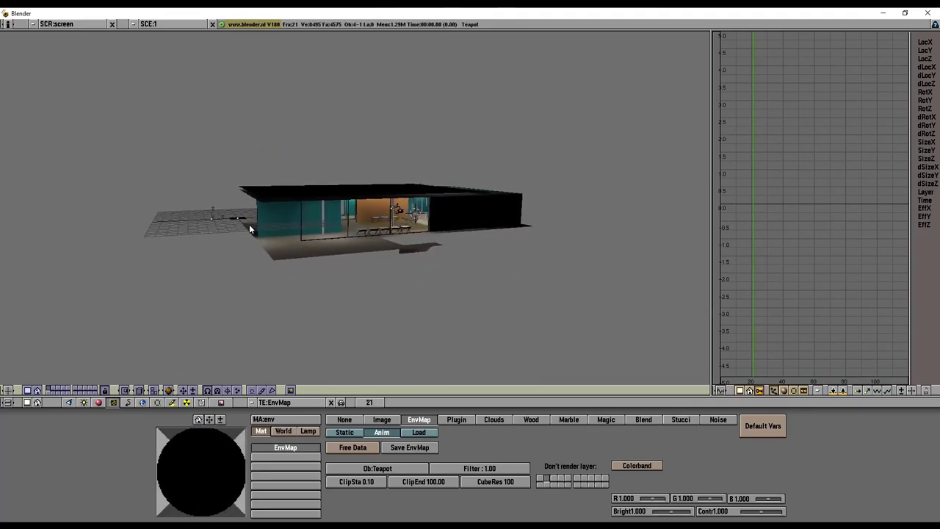
{"action": "left_click", "coordinate": [167, 392]}
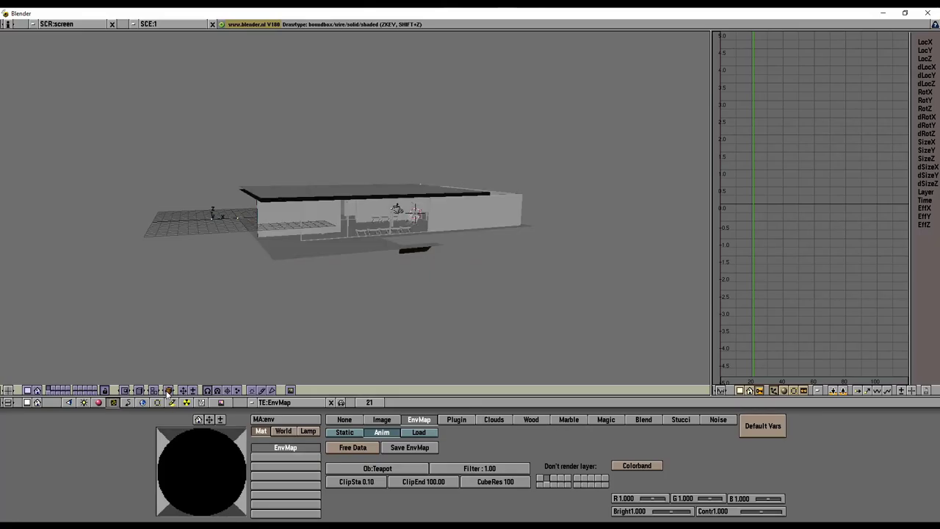
{"action": "left_click", "coordinate": [167, 392]}
- Zoom in and orbit to centre the teapot, viewing it shaded from outside the glass facade
{"action": "scroll", "coordinate": [376, 256], "scroll_direction": "up", "scroll_amount": 10}
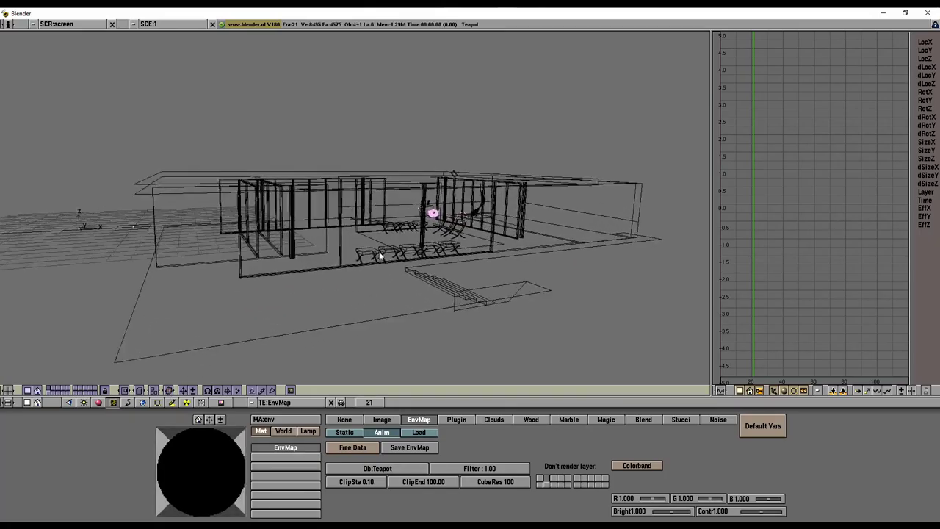
{"action": "mouse_move", "coordinate": [379, 254]}
{"action": "middle_mouse_down"}
{"action": "mouse_move", "coordinate": [512, 245]}
{"action": "mouse_move", "coordinate": [471, 235]}
{"action": "mouse_move", "coordinate": [474, 229]}
{"action": "middle_mouse_up"}
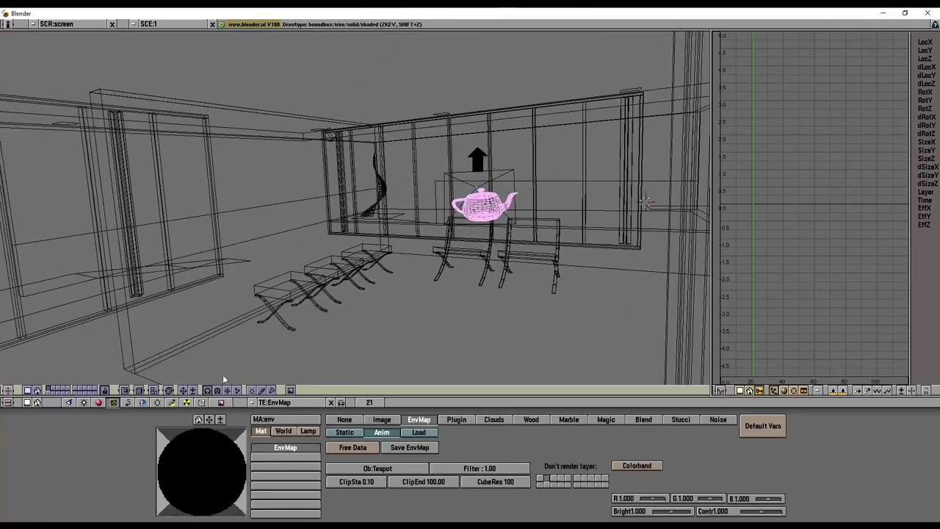
{"action": "left_click", "coordinate": [170, 393]}
{"action": "left_click", "coordinate": [170, 393]}
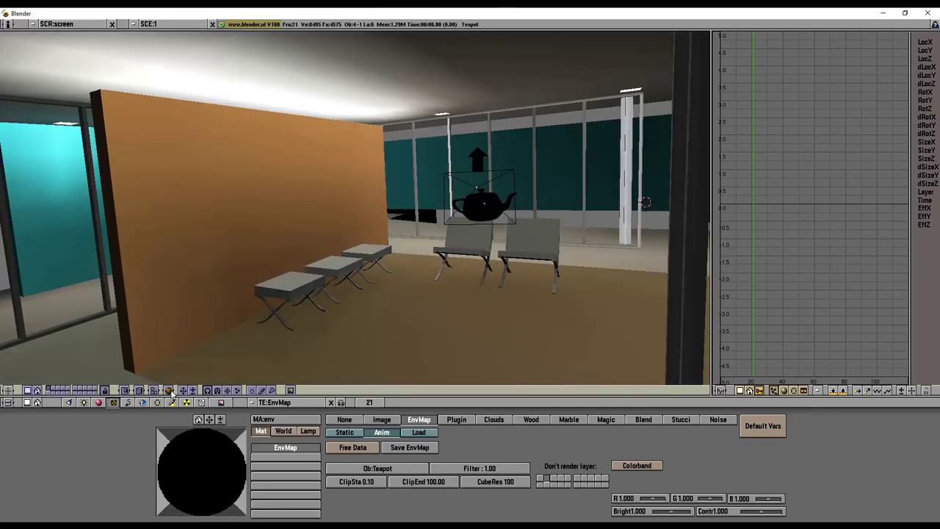
{"action": "mouse_move", "coordinate": [412, 276]}
{"action": "middle_mouse_down"}
{"action": "mouse_move", "coordinate": [444, 238]}
{"action": "mouse_move", "coordinate": [435, 227]}
{"action": "mouse_move", "coordinate": [339, 221]}
{"action": "mouse_move", "coordinate": [360, 209]}
{"action": "mouse_move", "coordinate": [366, 278]}
{"action": "middle_mouse_up"}
{"action": "scroll", "coordinate": [434, 226], "scroll_direction": "down", "scroll_amount": 5}
{"action": "scroll", "coordinate": [368, 199], "scroll_direction": "up", "scroll_amount": 3}
{"action": "scroll", "coordinate": [371, 199], "scroll_direction": "up", "scroll_amount": 5}
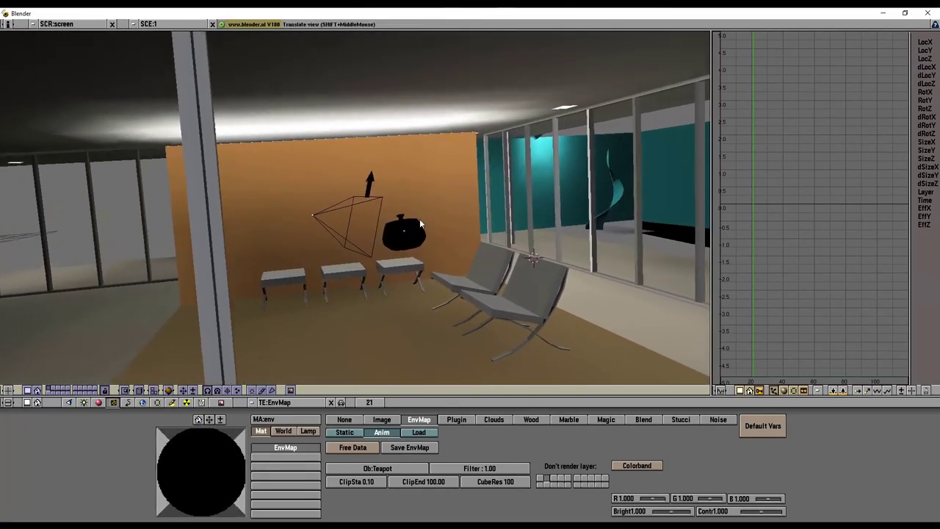
- Return the view to wireframe and show the render settings (640×512, JPEG)
{"action": "left_click", "coordinate": [167, 394]}
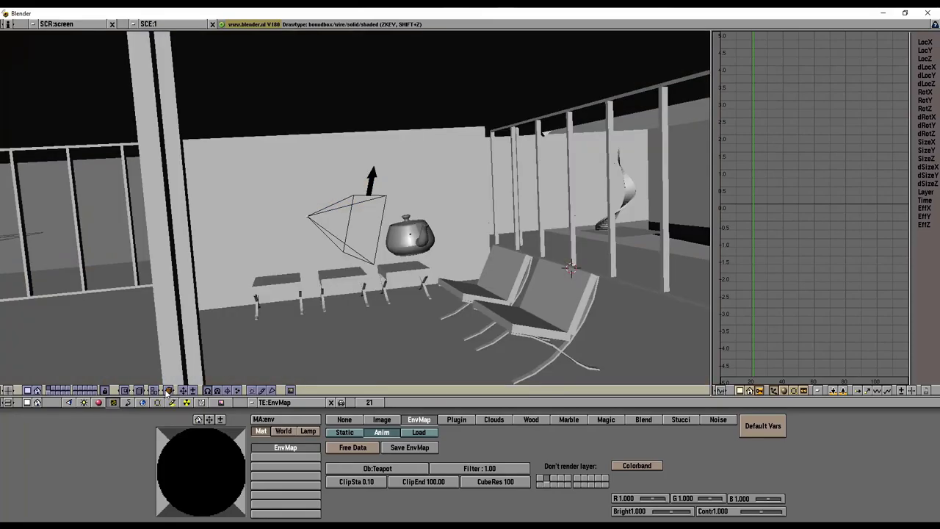
{"action": "left_click", "coordinate": [168, 394]}
{"action": "left_click", "coordinate": [221, 401]}
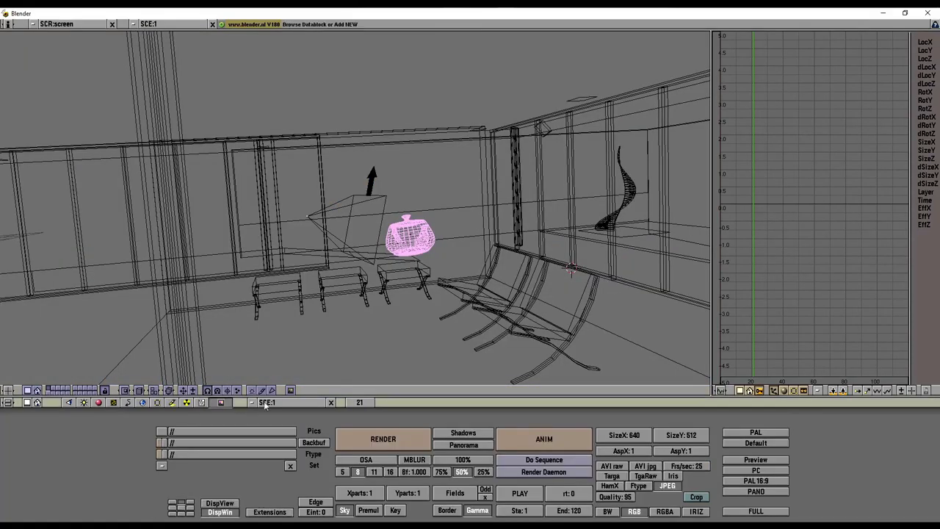
- Test-render the reflective teapot scene, close the image, and bring up the File commands
{"action": "left_click", "coordinate": [415, 439]}
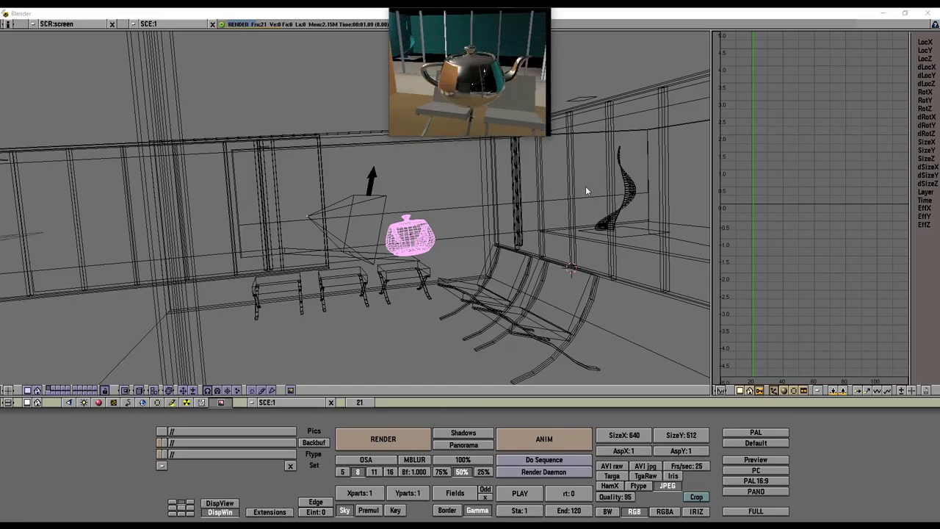
{"action": "key", "text": "Escape"}
{"action": "key", "text": "space"}
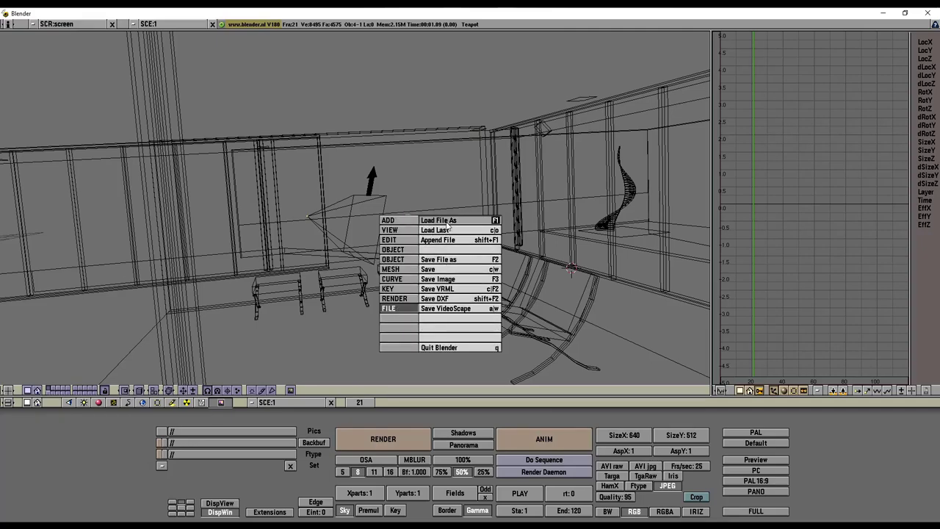
- Load lostride3.blend from the Demo folder and play its animation with Alt+A
{"action": "left_click", "coordinate": [446, 221]}
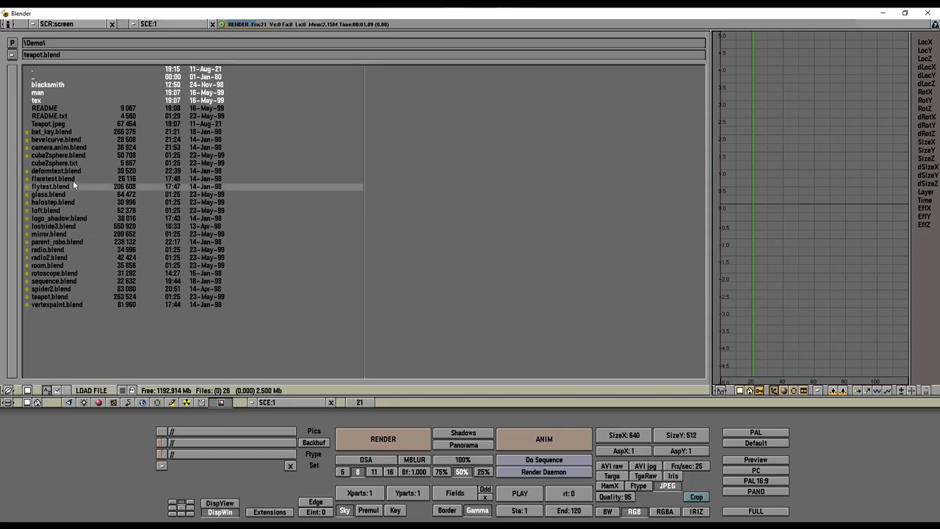
{"action": "left_click", "coordinate": [64, 226]}
{"action": "left_click", "coordinate": [64, 227]}
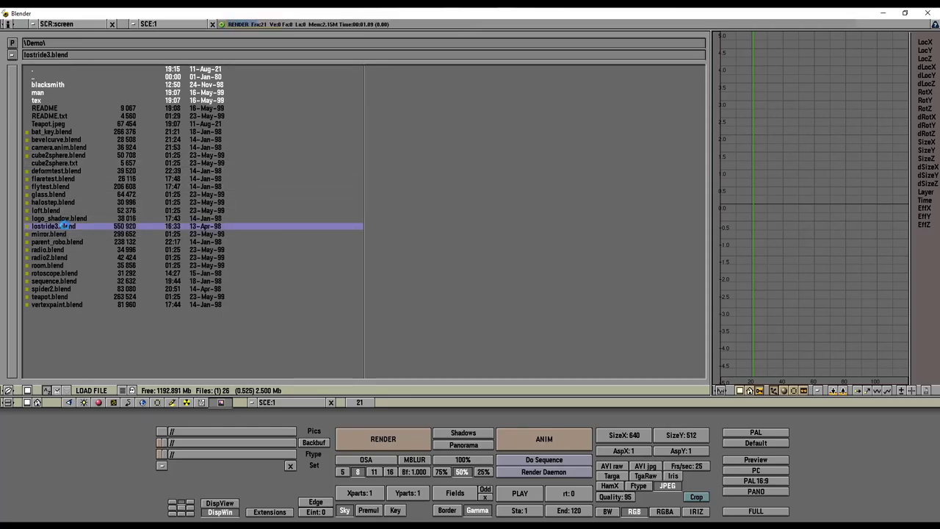
{"action": "key", "text": "alt+a"}
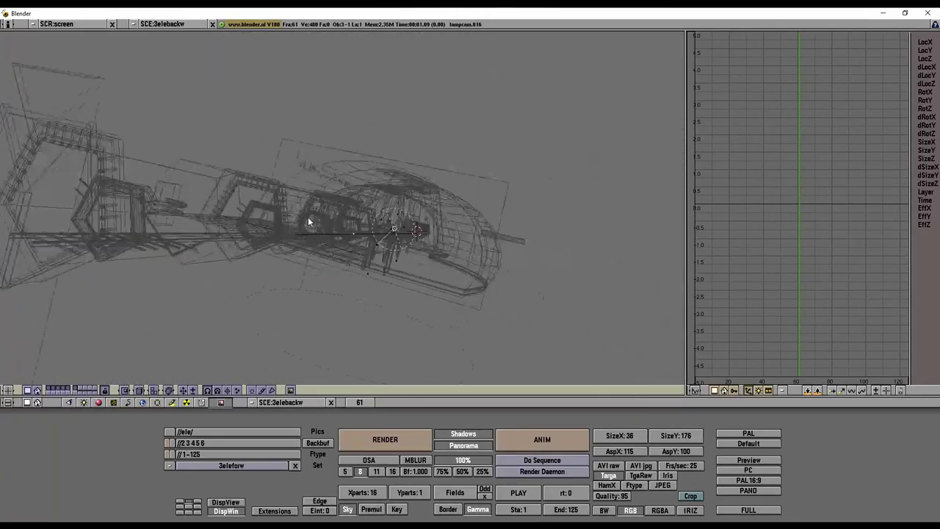
- Draw lostride3 as solid, test-render frame 61, close it, and list the File commands
{"action": "key", "text": "z"}
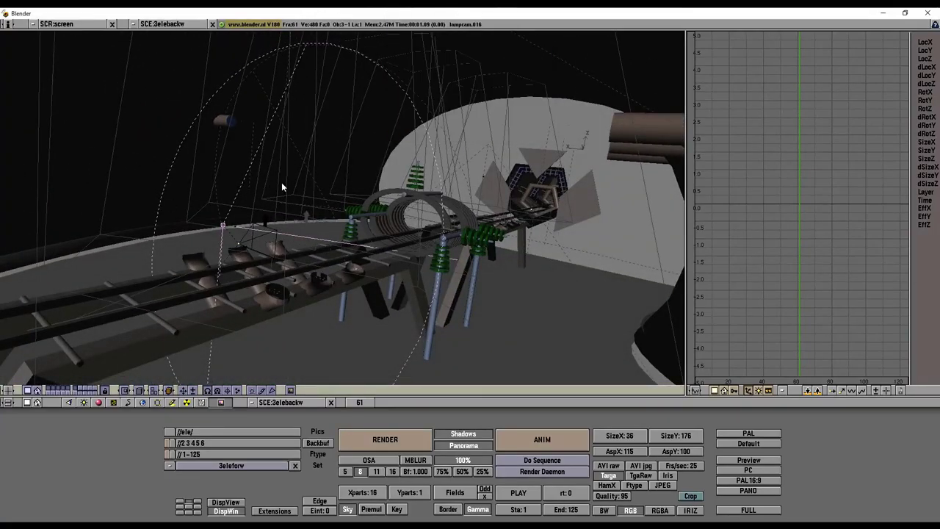
{"action": "left_click", "coordinate": [419, 441]}
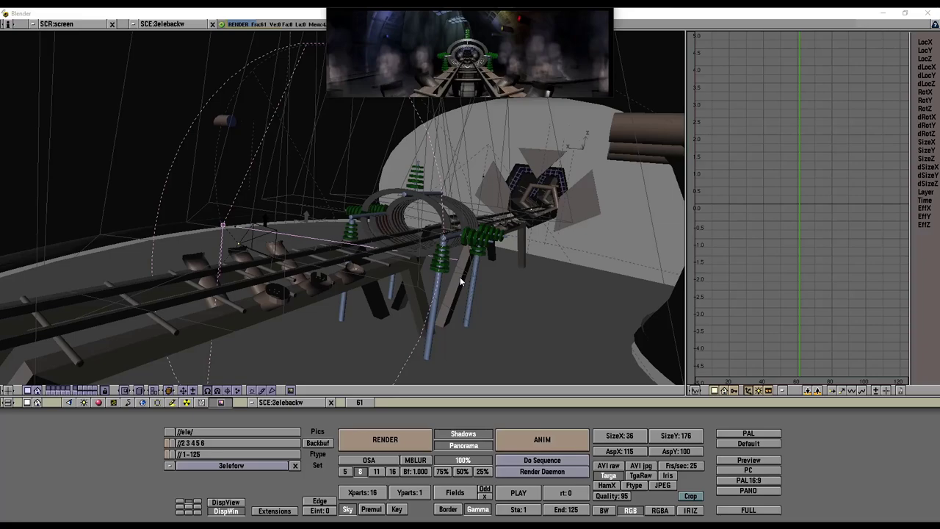
{"action": "key", "text": "Escape"}
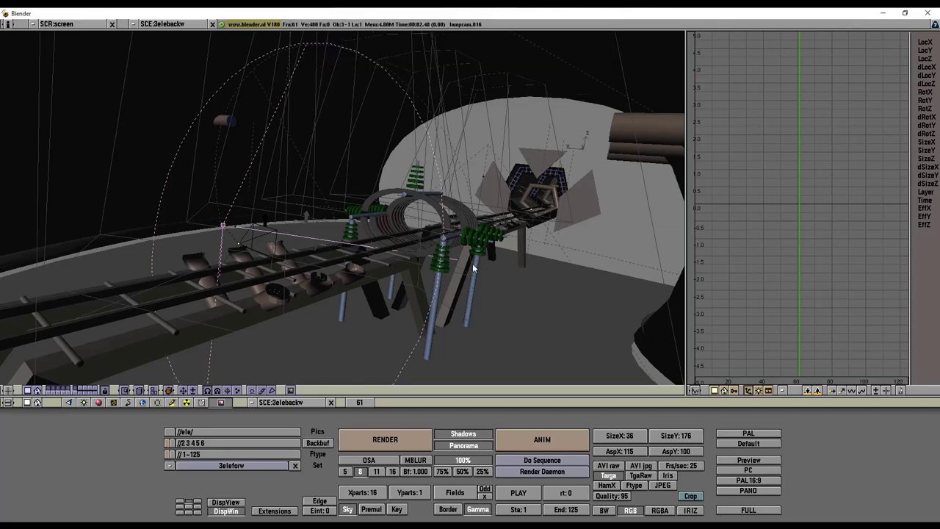
{"action": "key", "text": "space"}
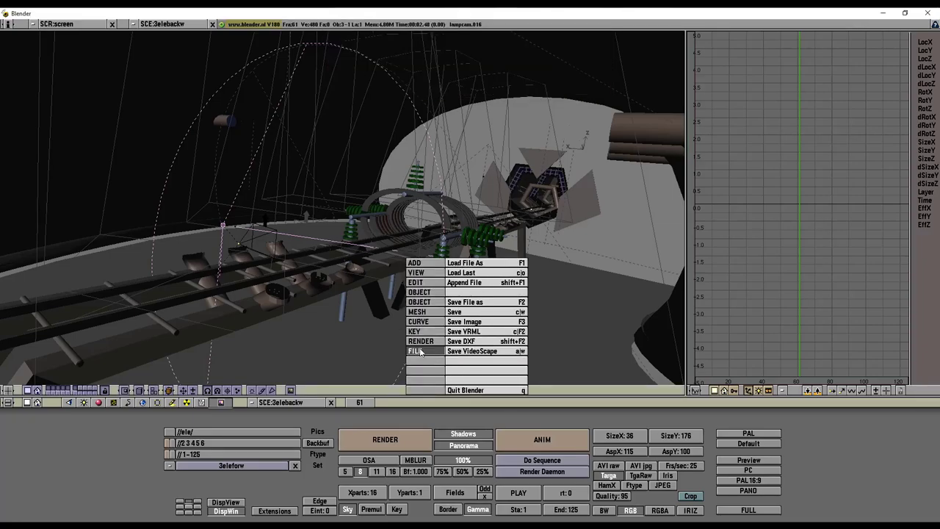
- Load flaretest.blend from the Demo folder
{"action": "left_click", "coordinate": [484, 262]}
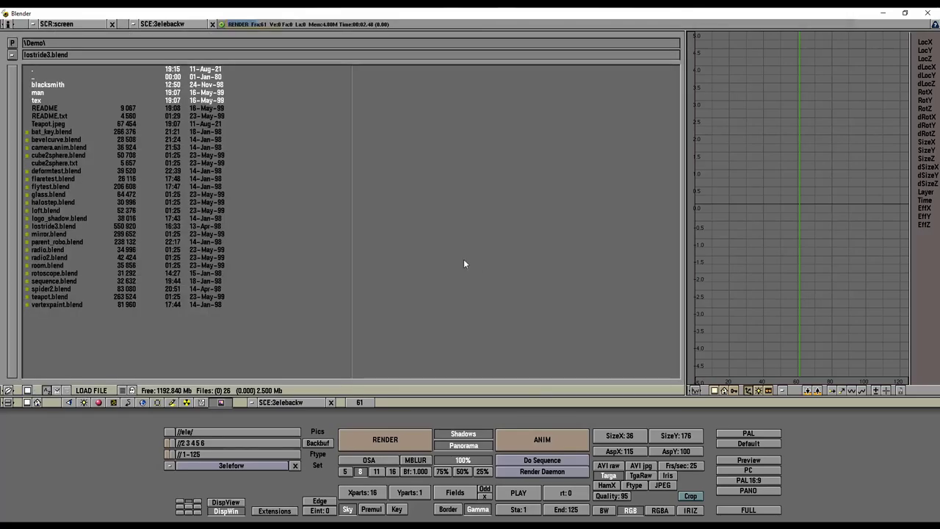
{"action": "left_click", "coordinate": [71, 178]}
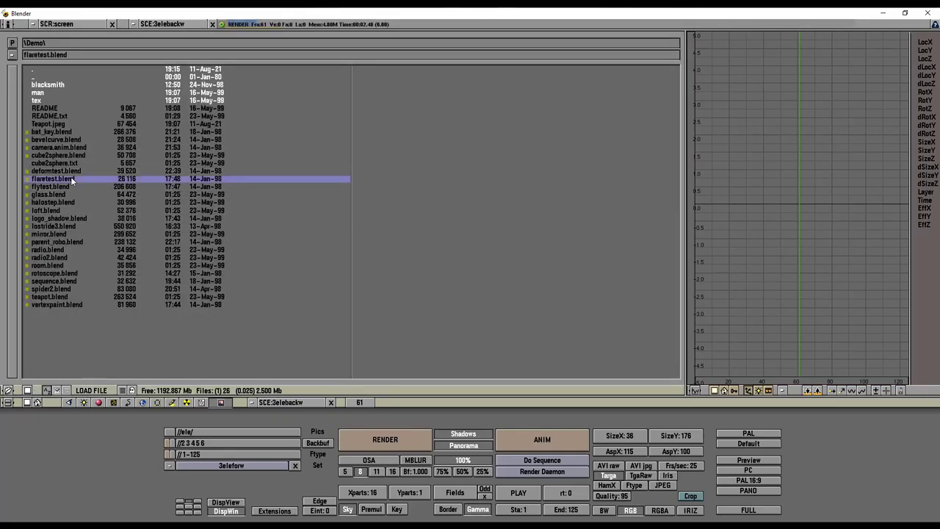
{"action": "left_click", "coordinate": [71, 179]}
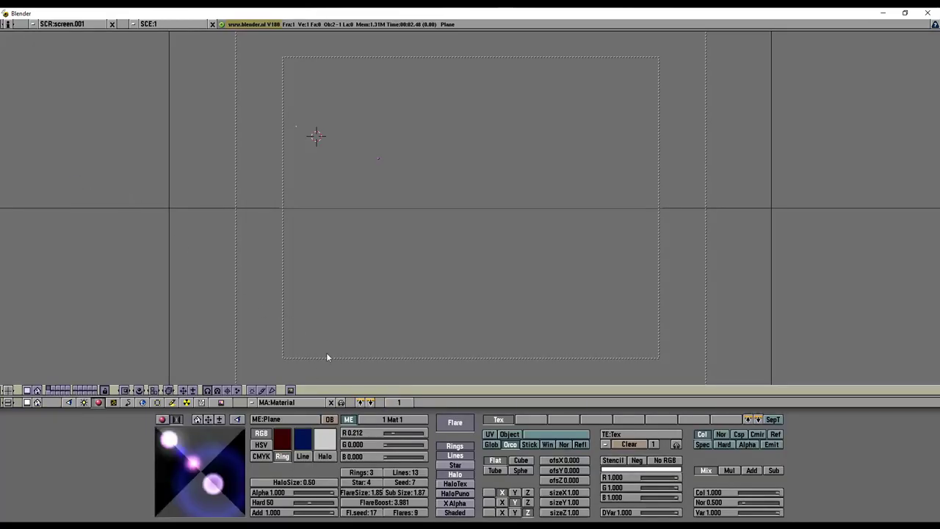
- Test-render the lens-flare scene from the render settings, close it, and list File commands
{"action": "left_click", "coordinate": [222, 402]}
{"action": "left_click", "coordinate": [381, 439]}
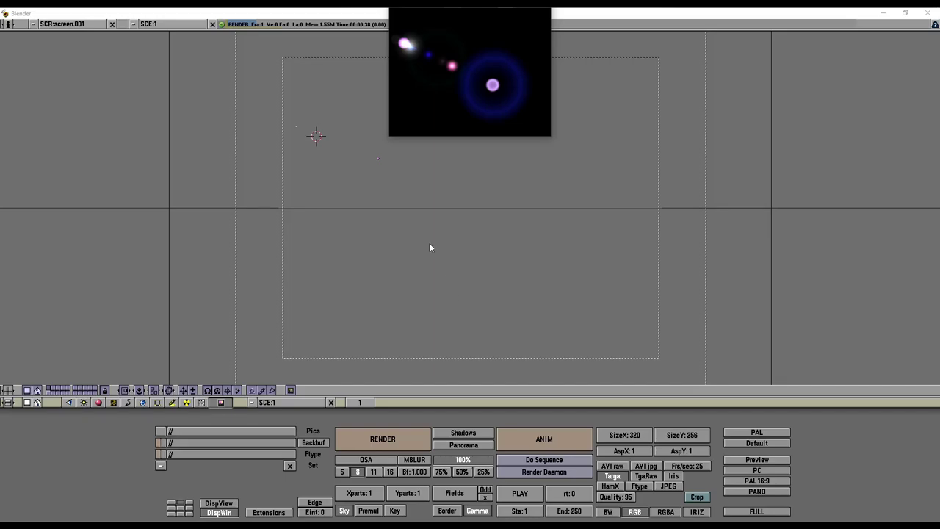
{"action": "key", "text": "Escape"}
{"action": "key", "text": "space"}
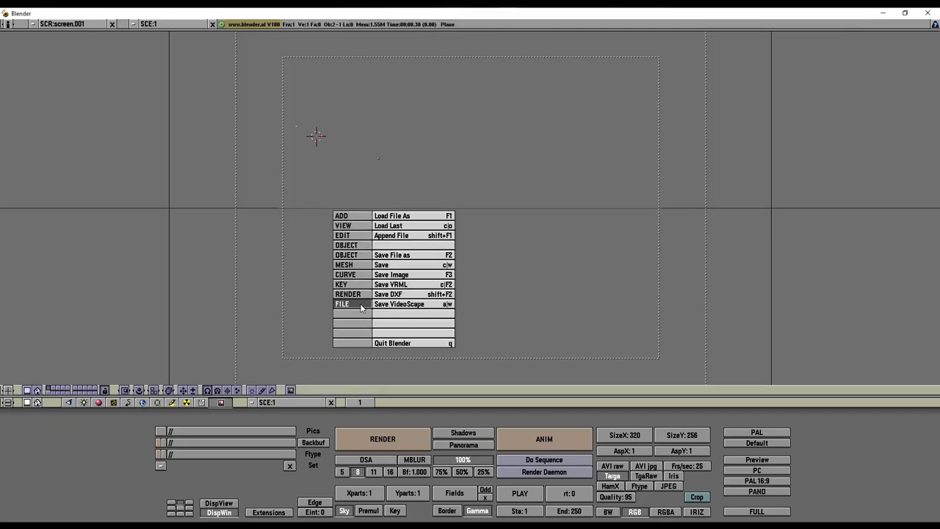
- Select halostep.blend in the Demo folder and load it
{"action": "left_click", "coordinate": [417, 216]}
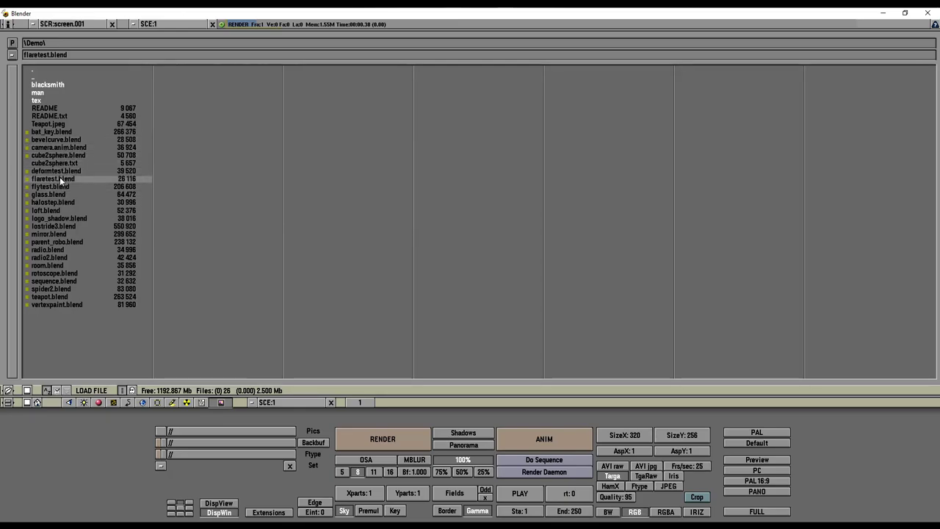
{"action": "left_click", "coordinate": [61, 202]}
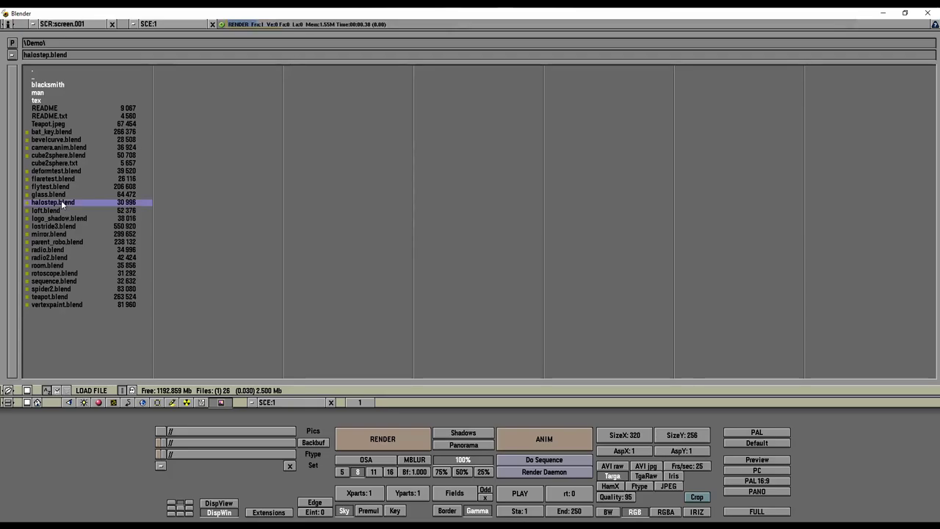
{"action": "key", "text": "Return"}
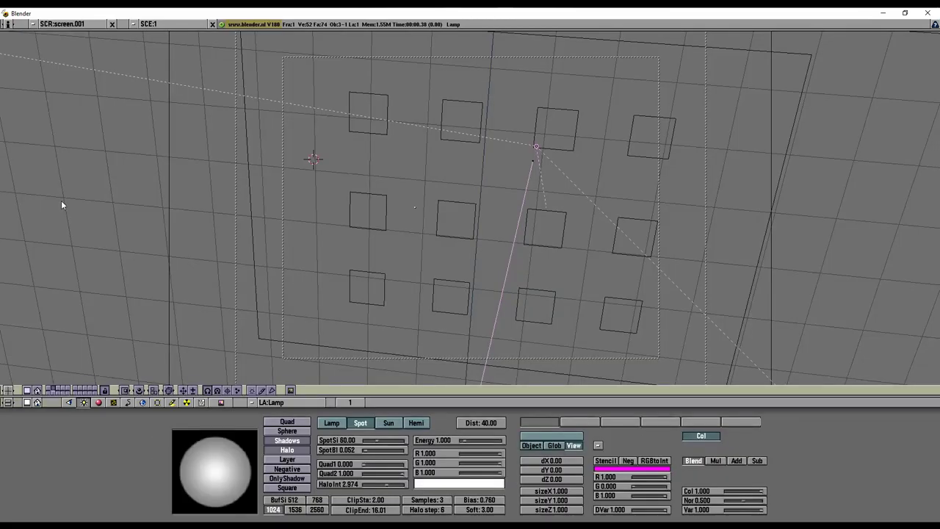
- Orbit, return to camera view, and test-render the halostep light-beam scene
{"action": "mouse_move", "coordinate": [379, 191]}
{"action": "middle_mouse_down"}
{"action": "mouse_move", "coordinate": [513, 184]}
{"action": "mouse_move", "coordinate": [394, 199]}
{"action": "mouse_move", "coordinate": [474, 231]}
{"action": "mouse_move", "coordinate": [271, 222]}
{"action": "mouse_move", "coordinate": [392, 257]}
{"action": "mouse_move", "coordinate": [372, 172]}
{"action": "mouse_move", "coordinate": [478, 246]}
{"action": "mouse_move", "coordinate": [376, 157]}
{"action": "mouse_move", "coordinate": [457, 200]}
{"action": "middle_mouse_up"}
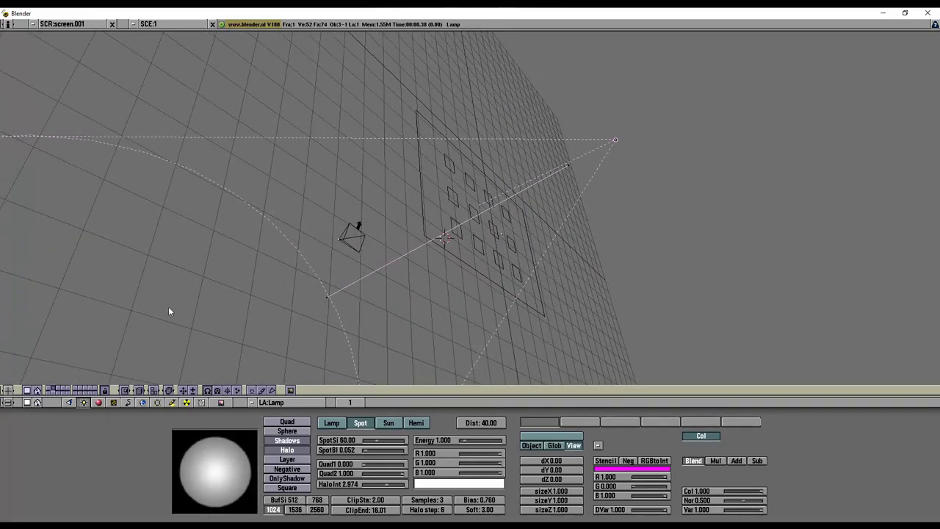
{"action": "left_click", "coordinate": [143, 392]}
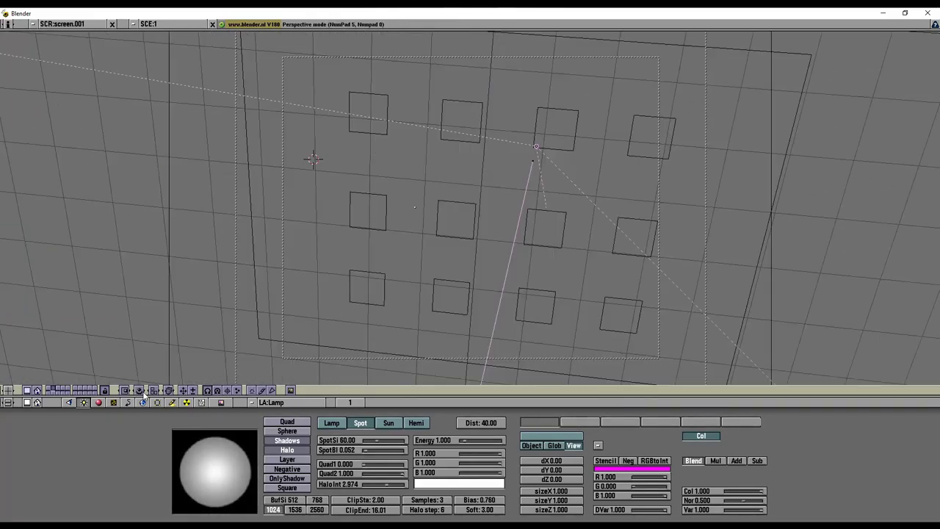
{"action": "left_click", "coordinate": [221, 402]}
{"action": "left_click", "coordinate": [418, 440]}
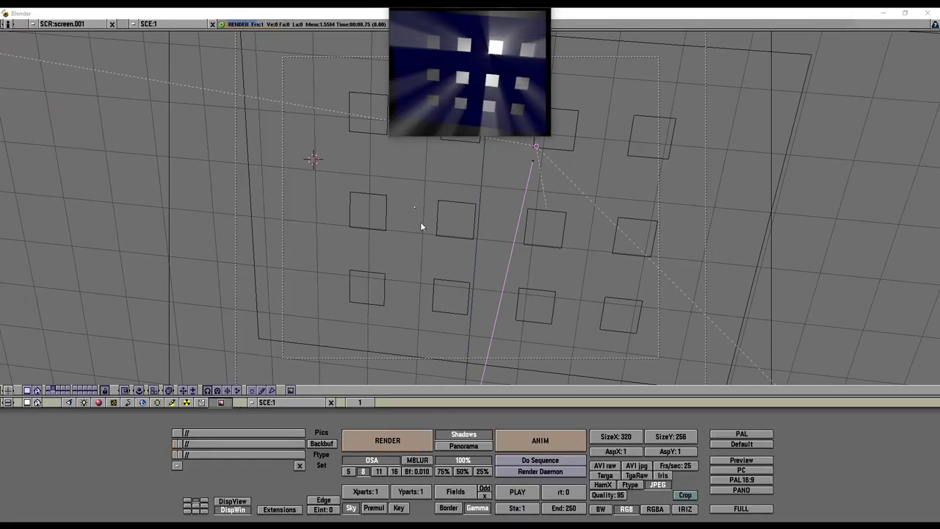
{"action": "key", "text": "Escape"}
- Load blacksmith.blend from the Demo's blacksmith folder
{"action": "key", "text": "space"}
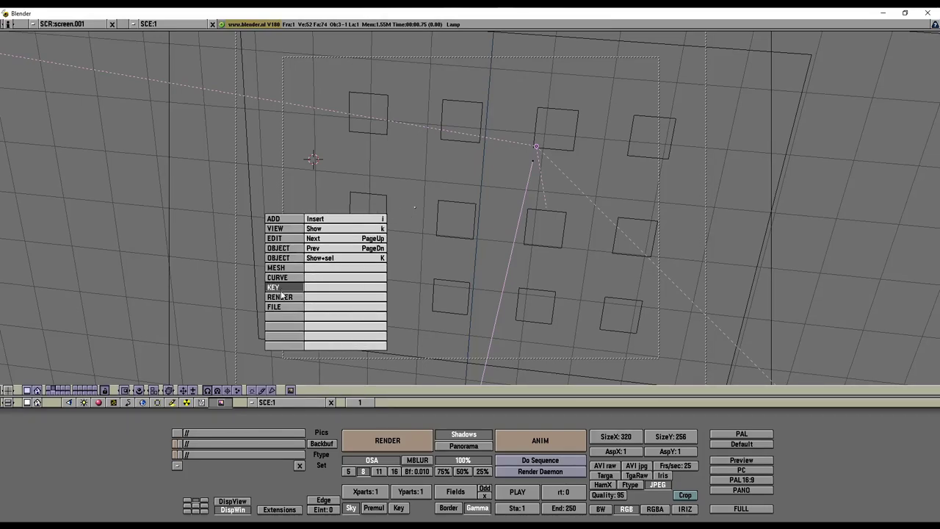
{"action": "mouse_move", "coordinate": [283, 307]}
{"action": "left_click", "coordinate": [343, 224]}
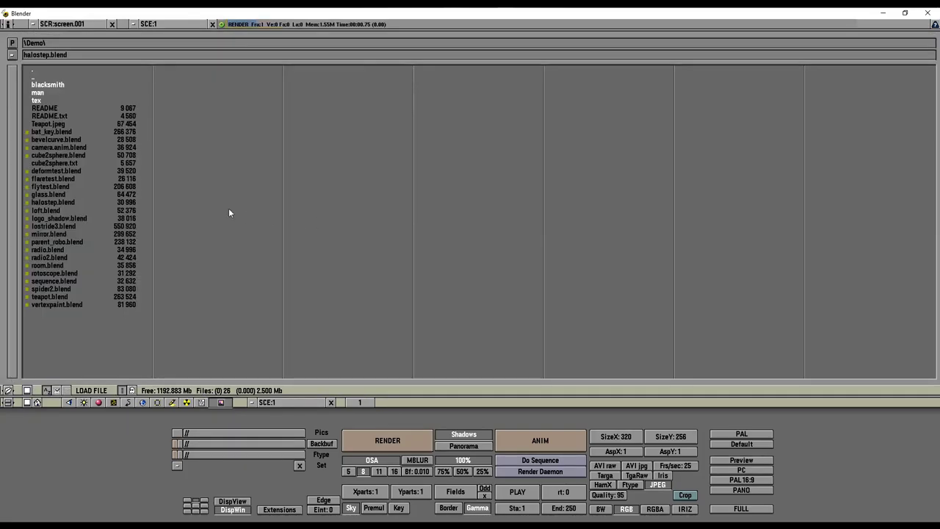
{"action": "left_click", "coordinate": [50, 83]}
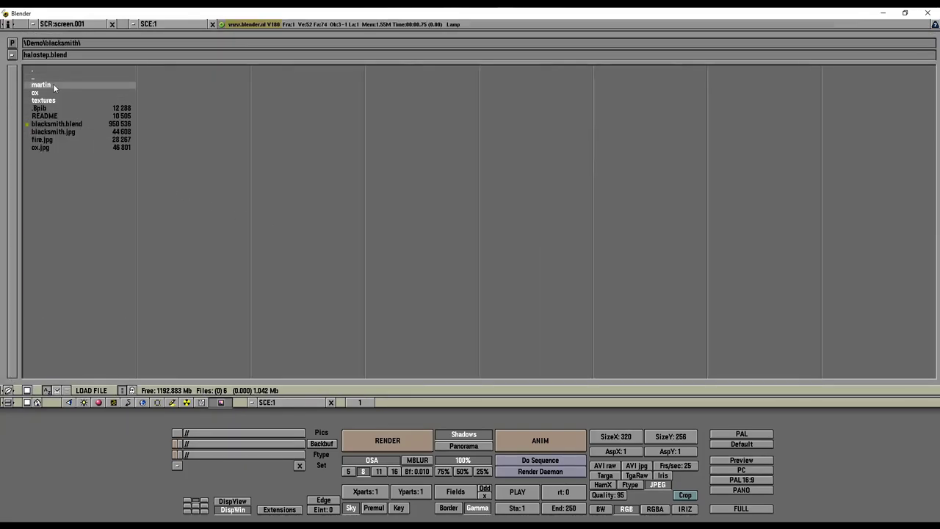
{"action": "left_click", "coordinate": [51, 124]}
{"action": "left_click", "coordinate": [50, 125]}
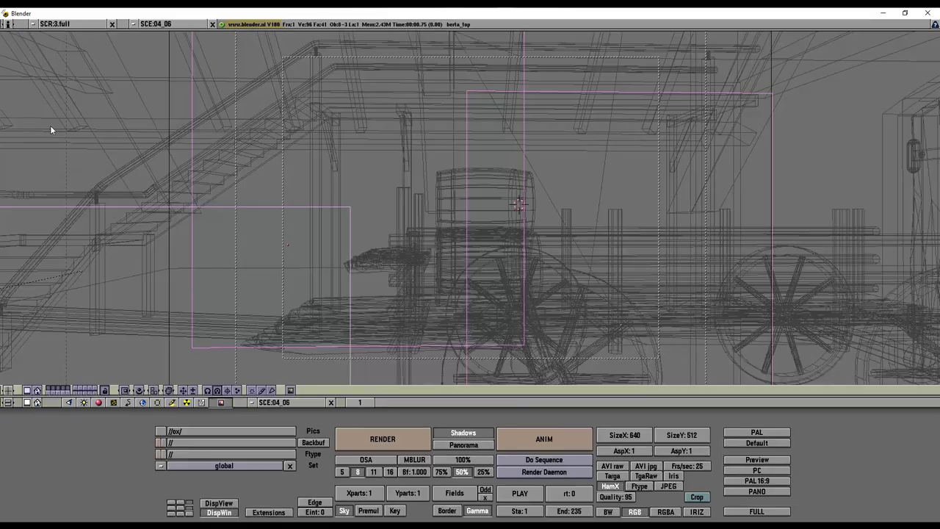
- View the blacksmith building solid from the door side, test-render it, then return to wireframe
{"action": "mouse_move", "coordinate": [278, 212]}
{"action": "middle_mouse_down"}
{"action": "mouse_move", "coordinate": [375, 211]}
{"action": "mouse_move", "coordinate": [411, 178]}
{"action": "mouse_move", "coordinate": [386, 197]}
{"action": "mouse_move", "coordinate": [398, 206]}
{"action": "mouse_move", "coordinate": [411, 178]}
{"action": "mouse_move", "coordinate": [399, 163]}
{"action": "mouse_move", "coordinate": [589, 199]}
{"action": "mouse_move", "coordinate": [581, 212]}
{"action": "mouse_move", "coordinate": [531, 212]}
{"action": "mouse_move", "coordinate": [493, 226]}
{"action": "middle_mouse_up"}
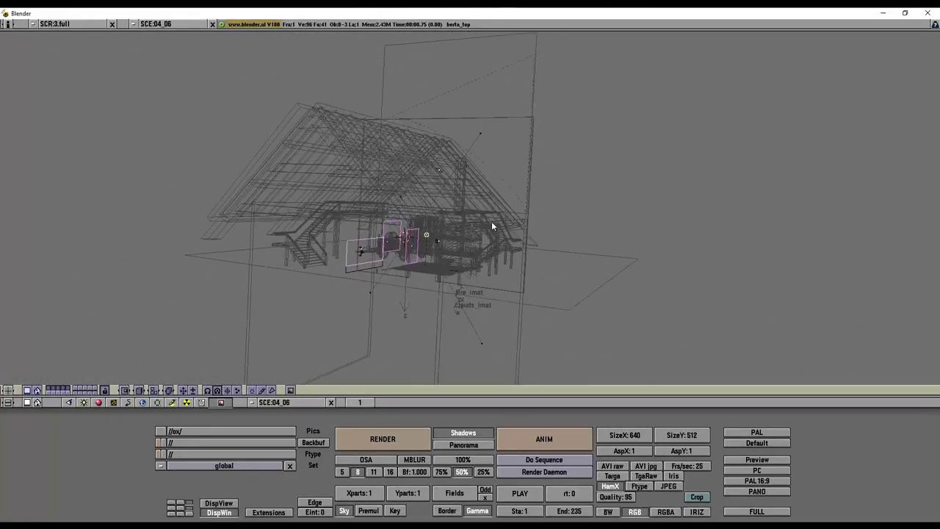
{"action": "left_click", "coordinate": [170, 390]}
{"action": "mouse_move", "coordinate": [549, 219]}
{"action": "middle_mouse_down"}
{"action": "mouse_move", "coordinate": [169, 214]}
{"action": "mouse_move", "coordinate": [562, 213]}
{"action": "mouse_move", "coordinate": [285, 222]}
{"action": "mouse_move", "coordinate": [371, 242]}
{"action": "mouse_move", "coordinate": [138, 241]}
{"action": "mouse_move", "coordinate": [415, 220]}
{"action": "mouse_move", "coordinate": [431, 211]}
{"action": "mouse_move", "coordinate": [435, 220]}
{"action": "mouse_move", "coordinate": [451, 198]}
{"action": "mouse_move", "coordinate": [413, 322]}
{"action": "middle_mouse_up"}
{"action": "scroll", "coordinate": [375, 218], "scroll_direction": "up", "scroll_amount": 3}
{"action": "left_click", "coordinate": [418, 434]}
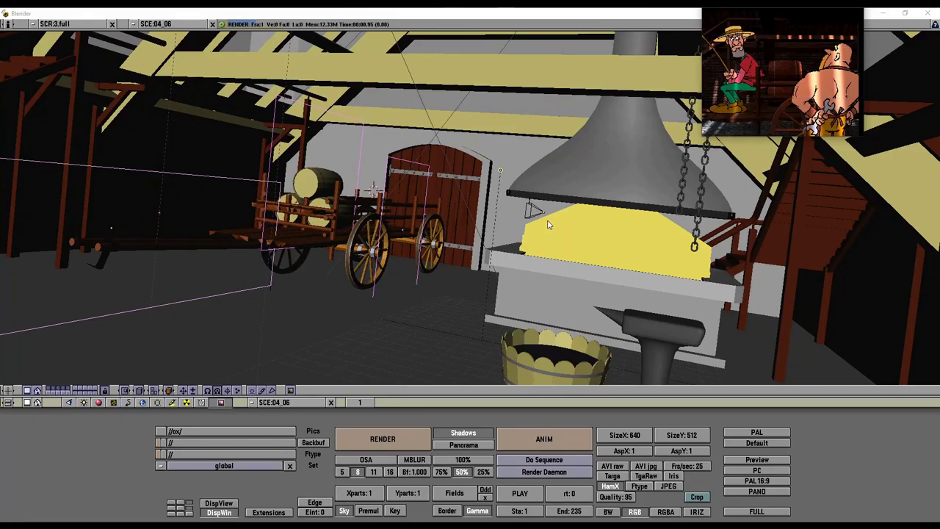
{"action": "key", "text": "Escape"}
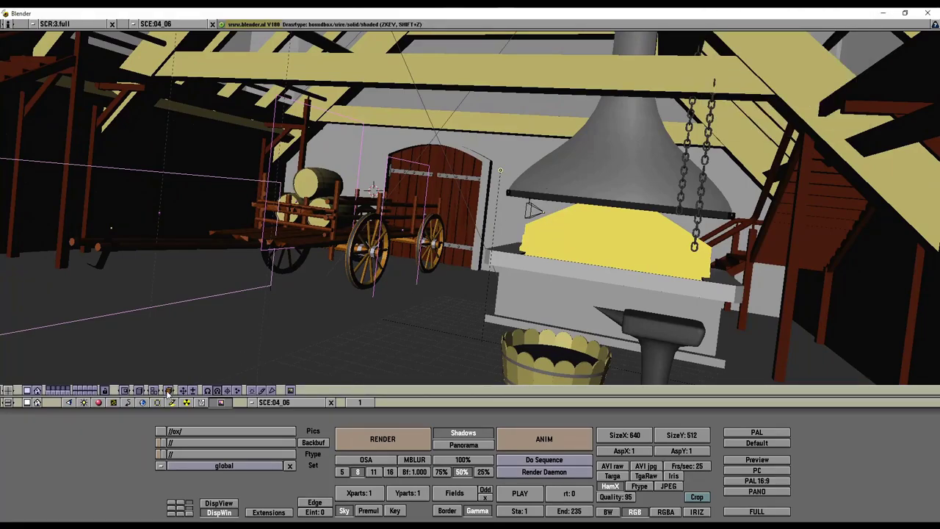
{"action": "left_click", "coordinate": [168, 391]}
- Select the camera near the forge, rotate it about Z, move it, and look through it
{"action": "right_click", "coordinate": [538, 210]}
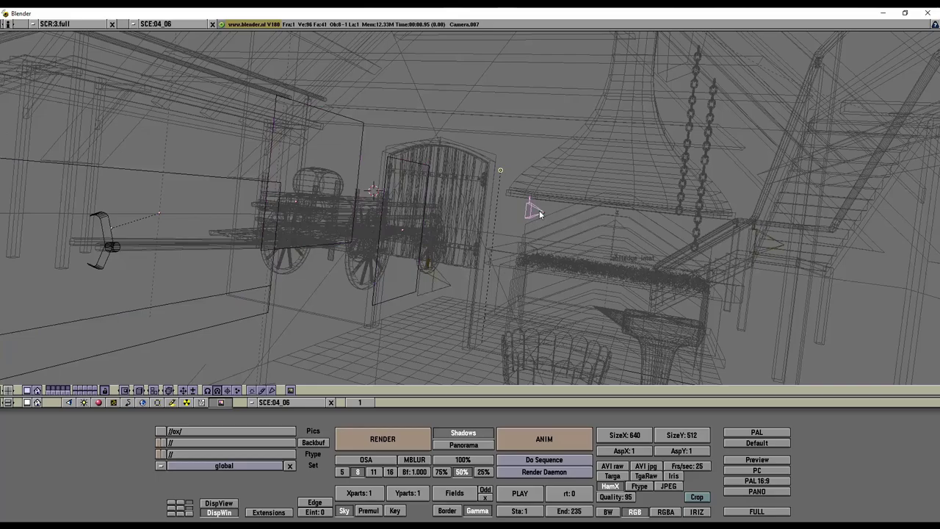
{"action": "mouse_move", "coordinate": [538, 210]}
{"action": "middle_mouse_down"}
{"action": "mouse_move", "coordinate": [582, 236]}
{"action": "mouse_move", "coordinate": [557, 231]}
{"action": "middle_mouse_up"}
{"action": "key", "text": "r"}
{"action": "key", "text": "z"}
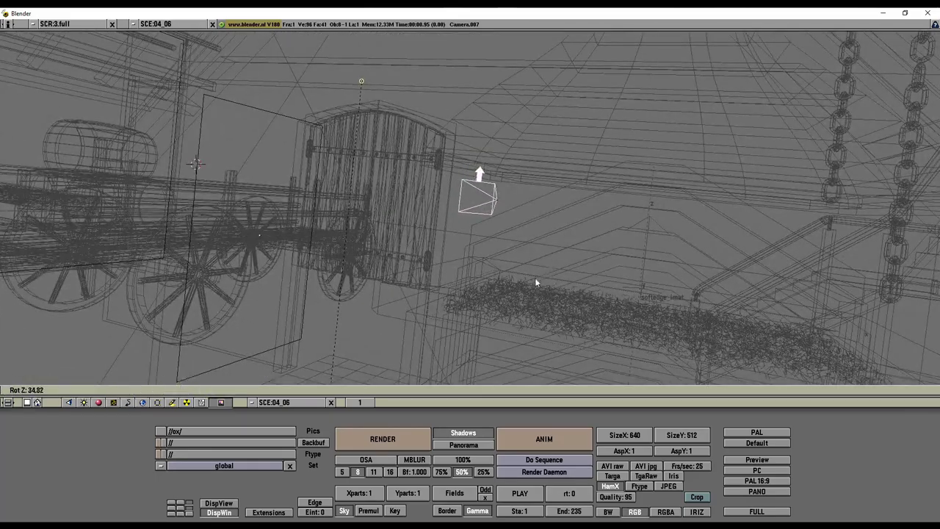
{"action": "left_click", "coordinate": [431, 289]}
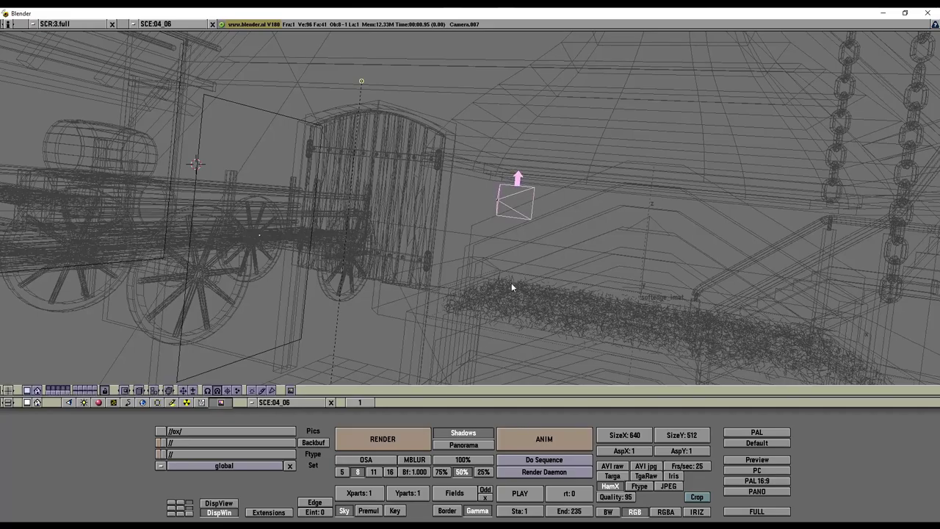
{"action": "key", "text": "g"}
{"action": "left_click", "coordinate": [536, 232]}
{"action": "key", "text": "KP_0"}
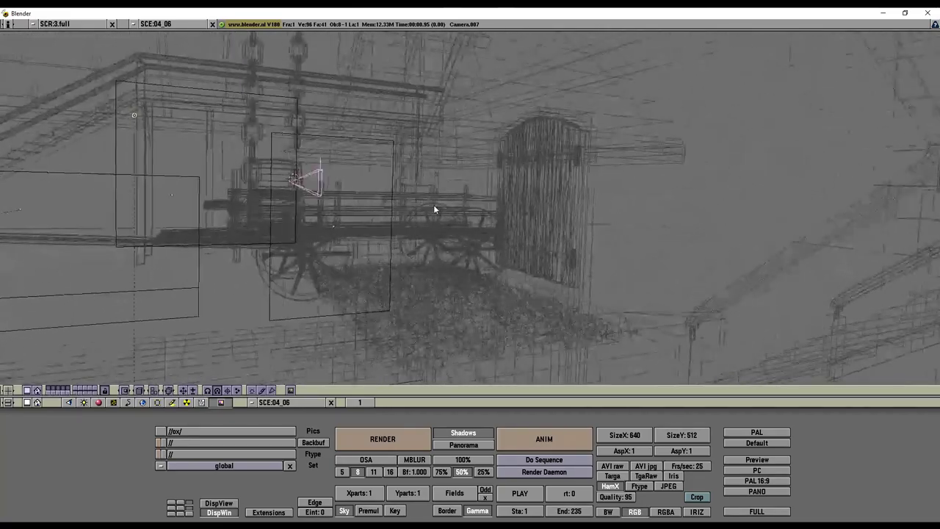
- Reposition the camera twice more and tilt it about its X axis
{"action": "key", "text": "g"}
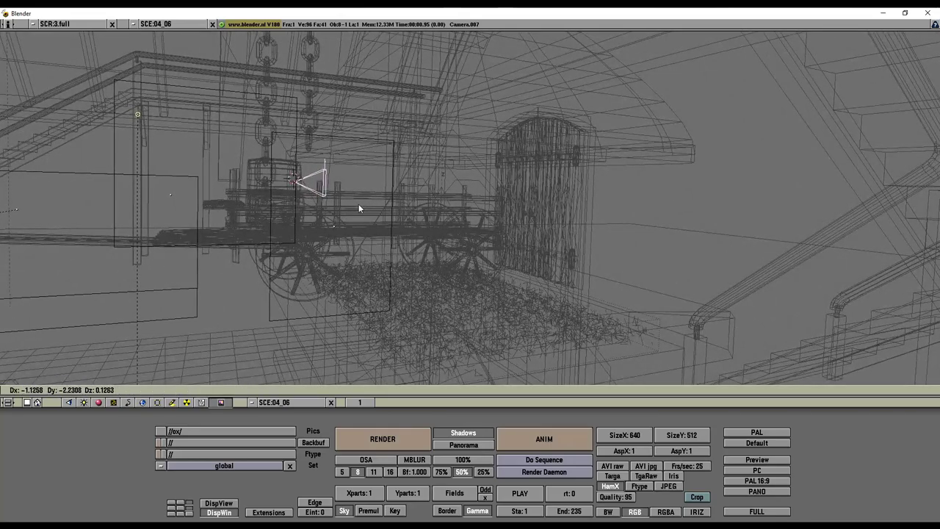
{"action": "left_click", "coordinate": [358, 203]}
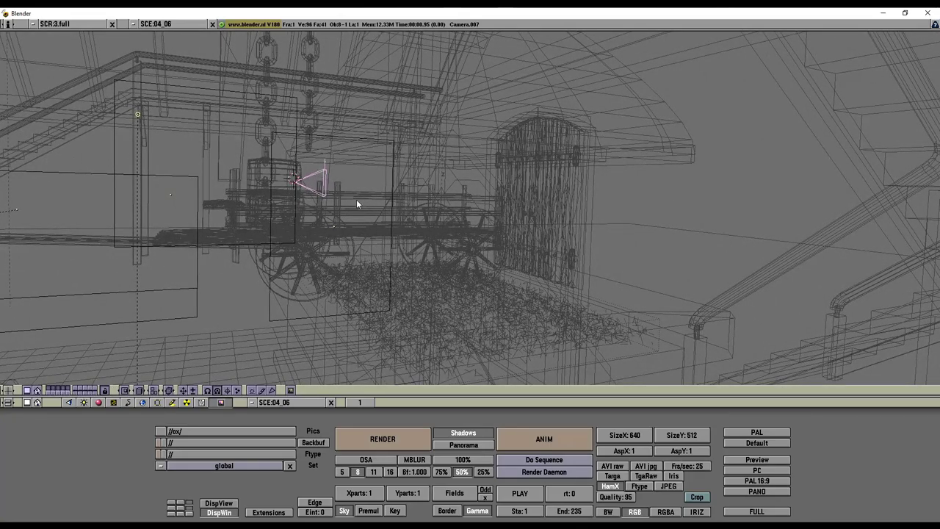
{"action": "key", "text": "g"}
{"action": "left_click", "coordinate": [330, 220]}
{"action": "key", "text": "r"}
{"action": "key", "text": "x"}
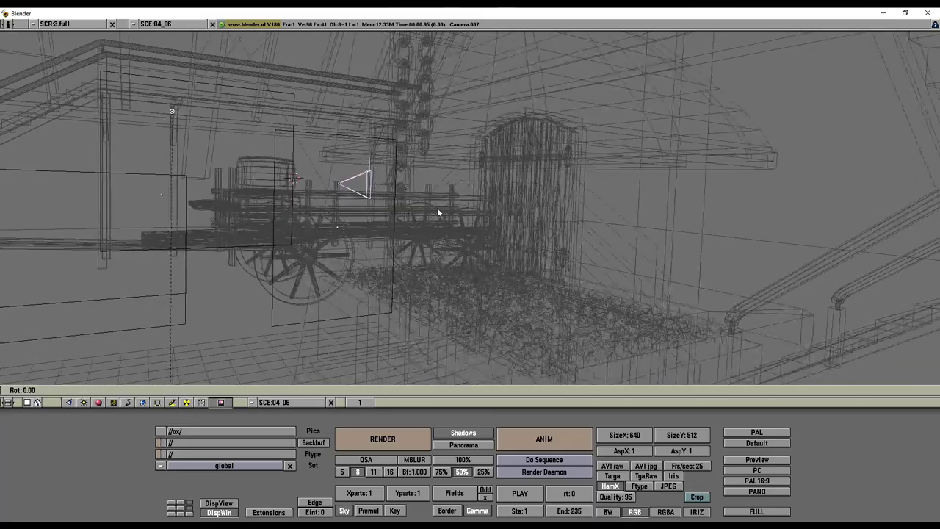
{"action": "left_click", "coordinate": [421, 275]}
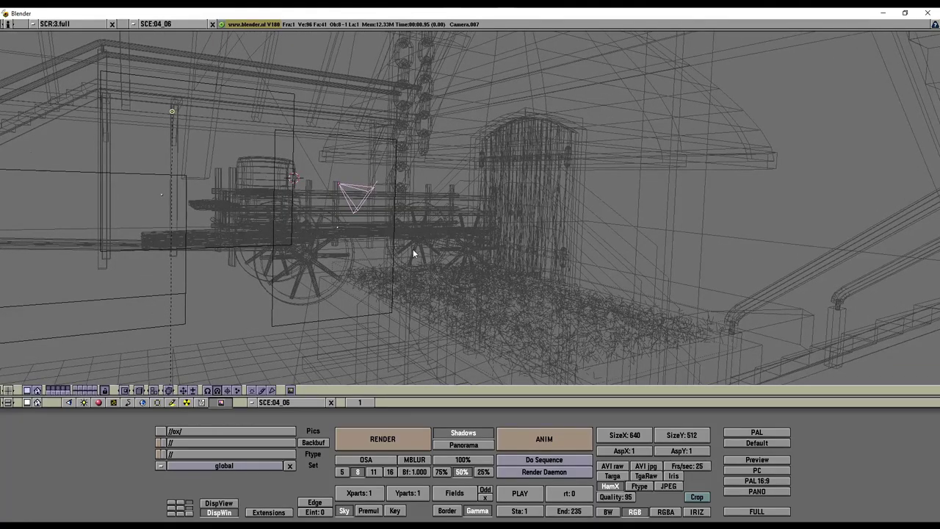
- Check the forge area in shaded view, then give the camera a final rotation
{"action": "key", "text": "shift+z"}
{"action": "mouse_move", "coordinate": [413, 252]}
{"action": "middle_mouse_down"}
{"action": "mouse_move", "coordinate": [608, 238]}
{"action": "mouse_move", "coordinate": [643, 256]}
{"action": "middle_mouse_up"}
{"action": "key", "text": "shift+z"}
{"action": "key", "text": "r"}
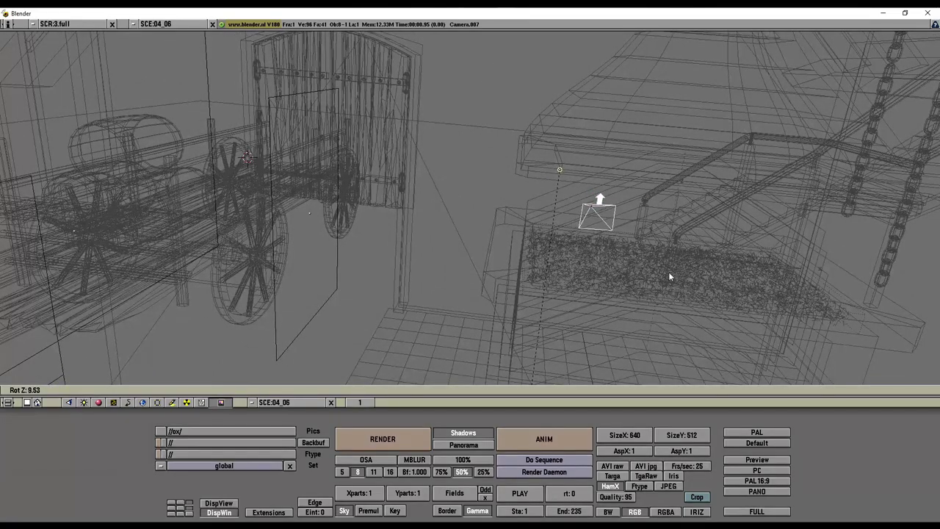
{"action": "left_click", "coordinate": [635, 295]}
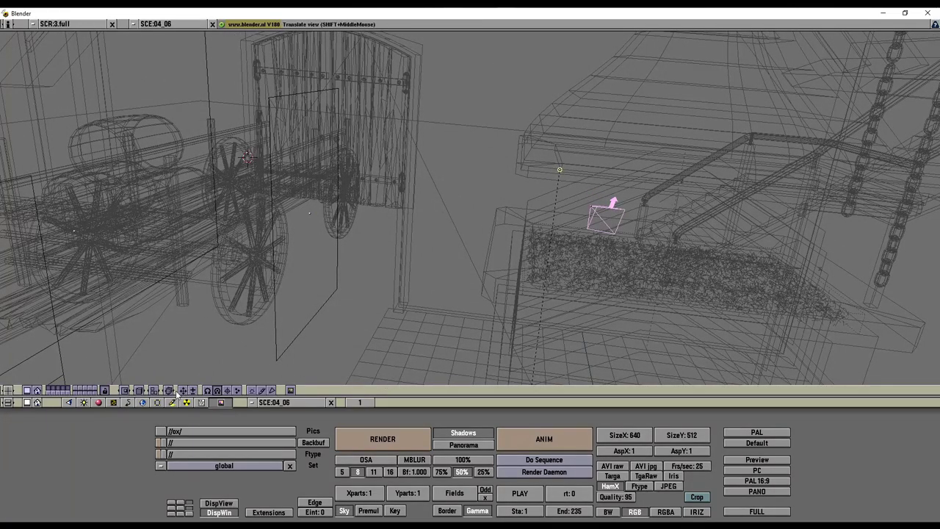
- Look through the forge camera and turn it with free, X-axis and Z-axis rotations
{"action": "left_click", "coordinate": [144, 391]}
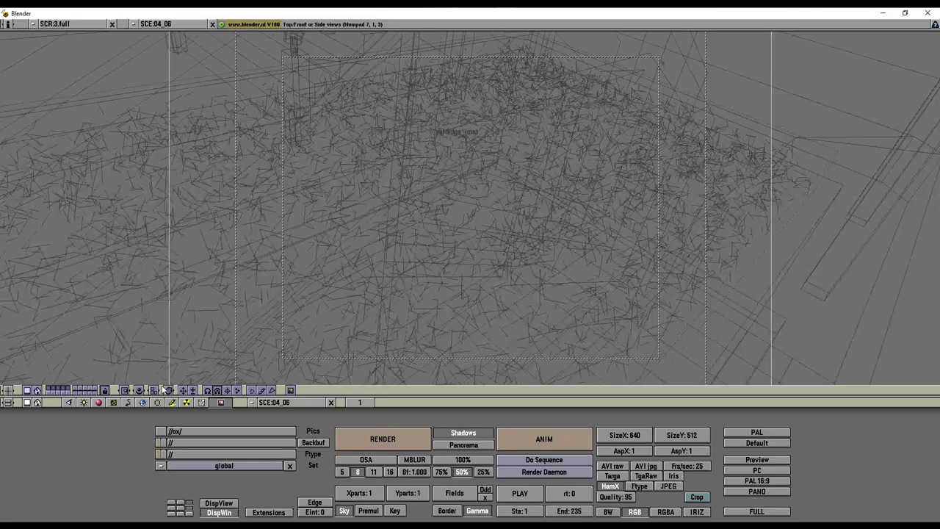
{"action": "key", "text": "r"}
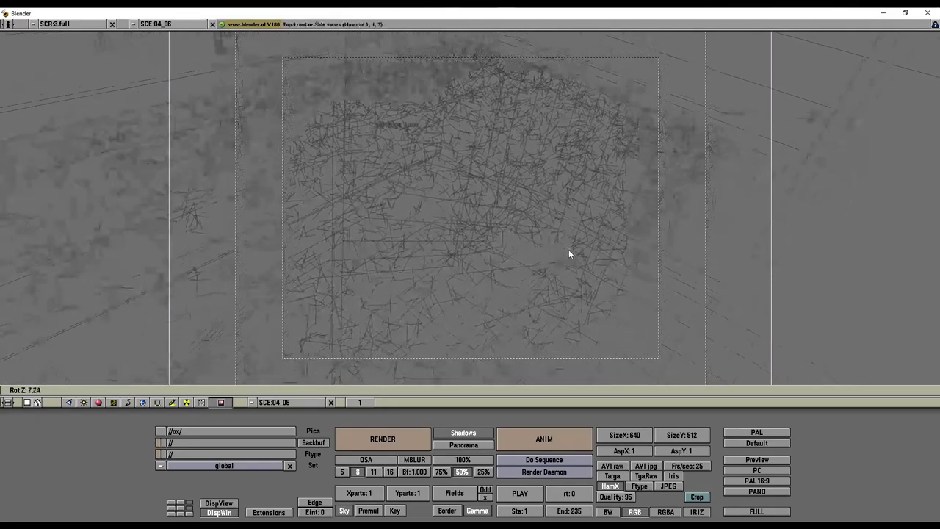
{"action": "left_click", "coordinate": [564, 280]}
{"action": "key", "text": "r"}
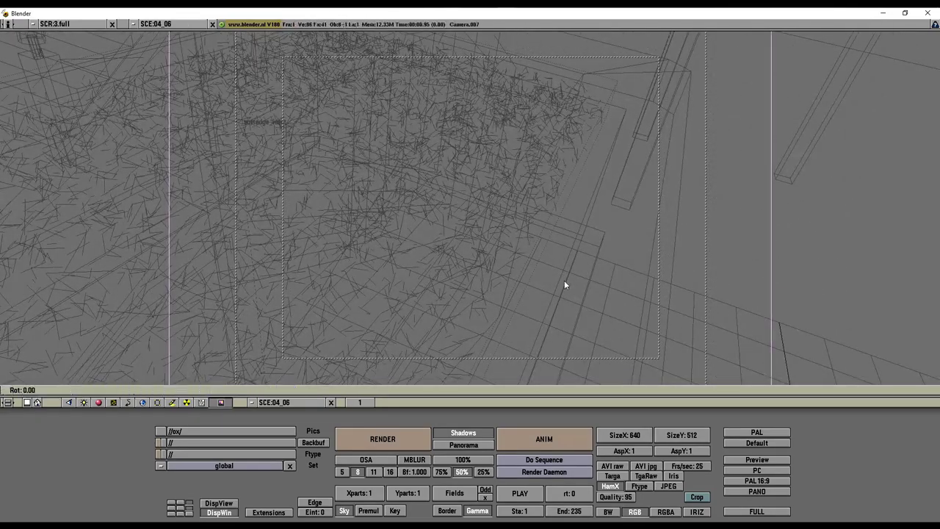
{"action": "key", "text": "x"}
{"action": "left_click", "coordinate": [570, 239]}
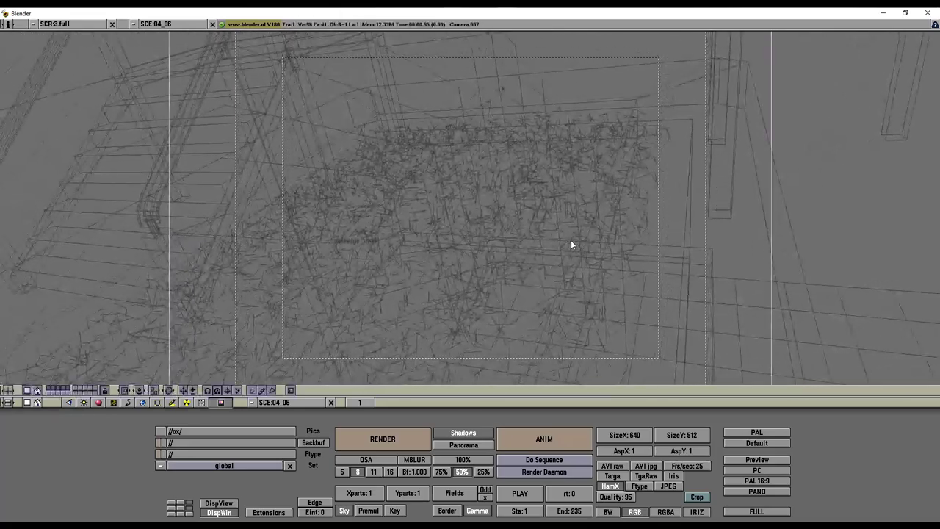
{"action": "key", "text": "r"}
{"action": "key", "text": "z"}
{"action": "left_click", "coordinate": [570, 268]}
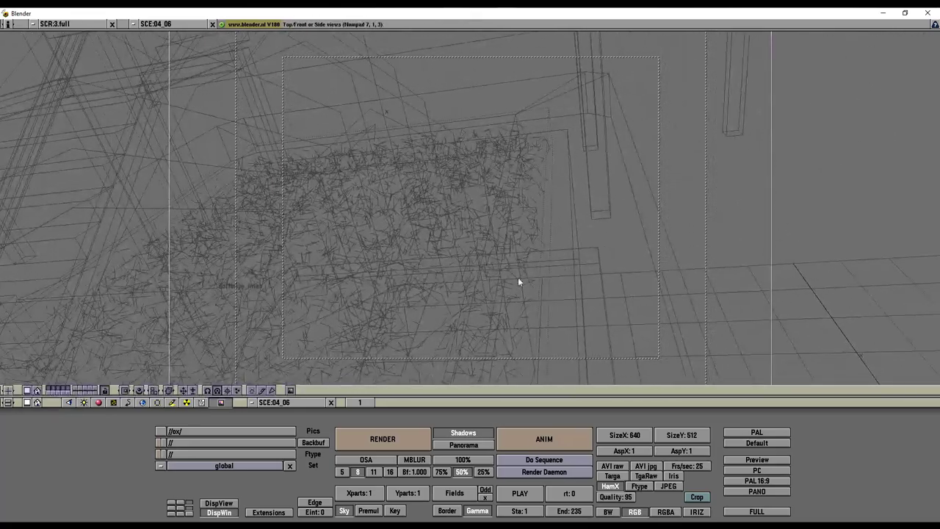
- Test-render the glowing coals, then rotate the camera further about Z
{"action": "left_click", "coordinate": [405, 447]}
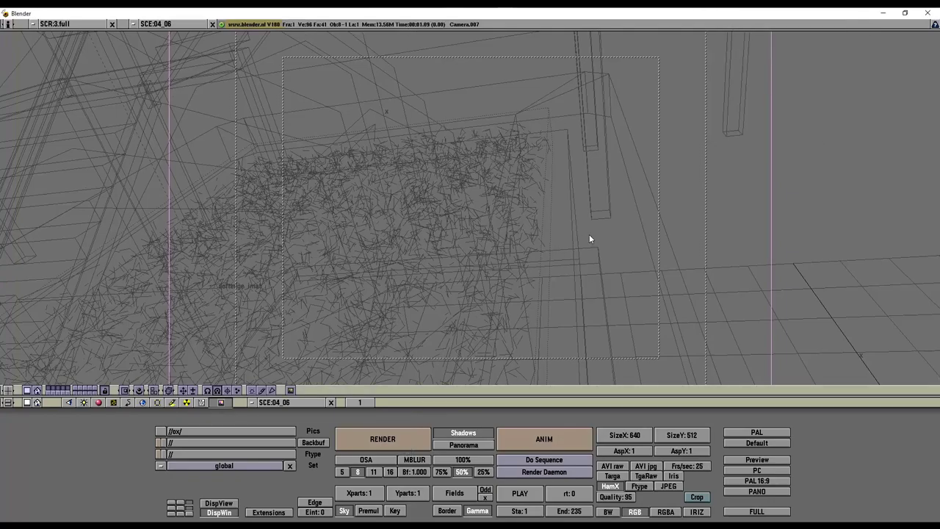
{"action": "key", "text": "r"}
{"action": "key", "text": "z"}
{"action": "left_click", "coordinate": [574, 179]}
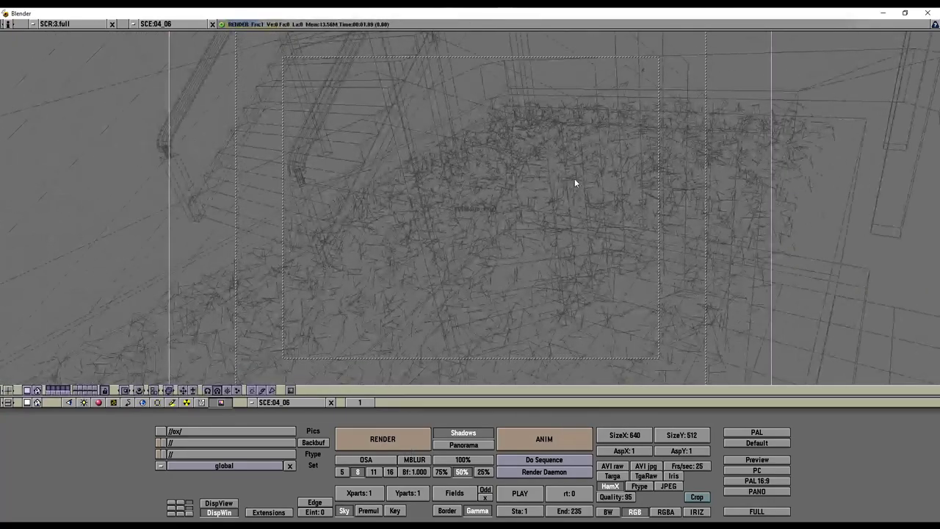
{"action": "key", "text": "r"}
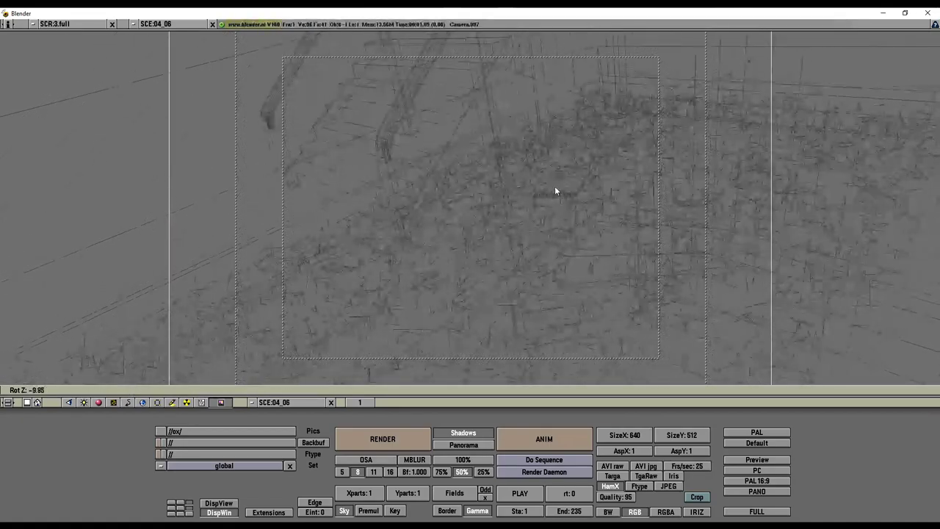
{"action": "left_click", "coordinate": [554, 186]}
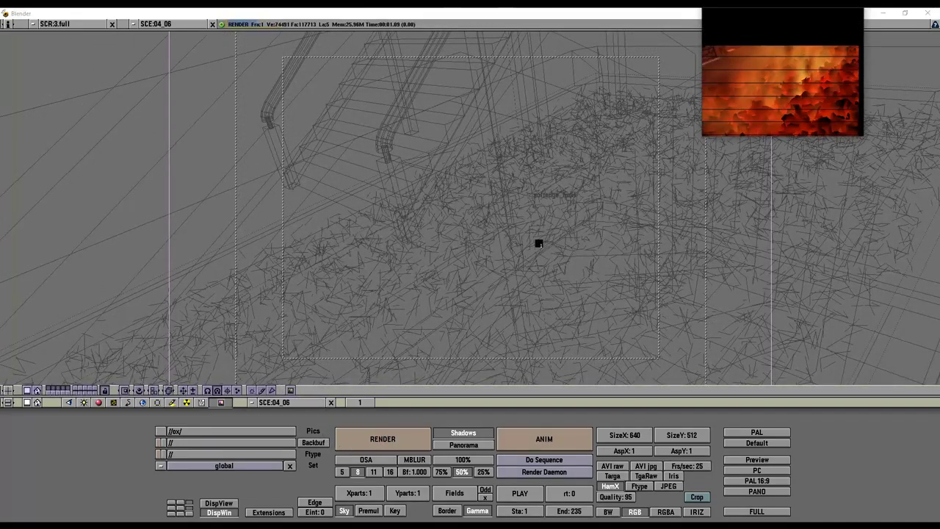
{"action": "key", "text": "Escape"}
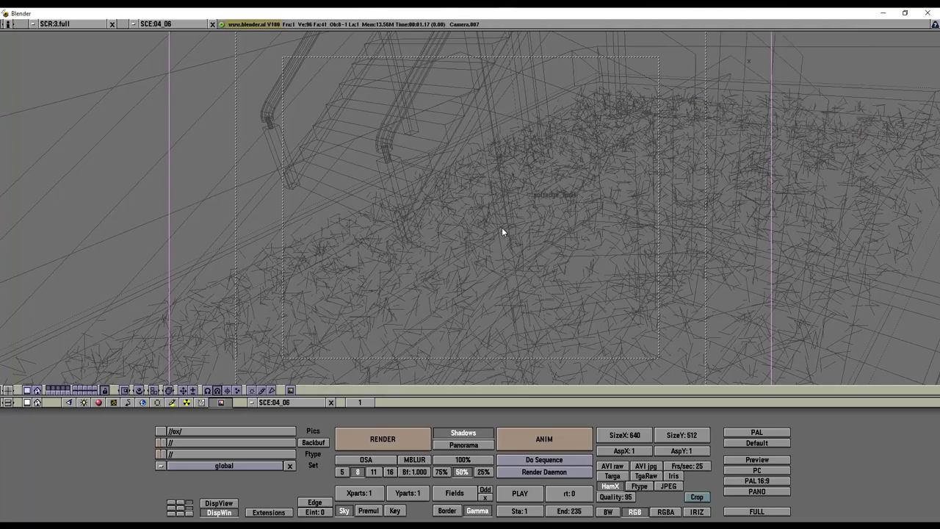
- Tilt the camera about Y to frame the stair railings and test-render the new view
{"action": "key", "text": "r"}
{"action": "key", "text": "x"}
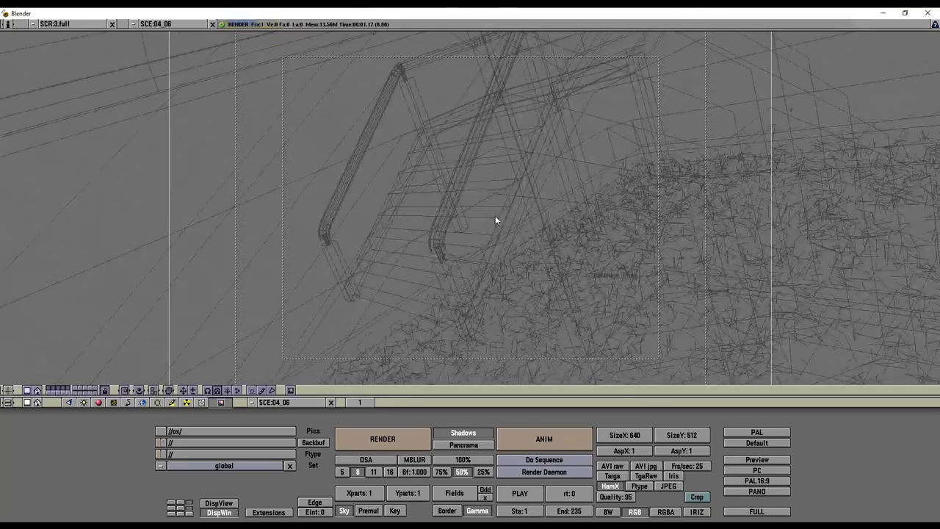
{"action": "key", "text": "y"}
{"action": "left_click", "coordinate": [501, 207]}
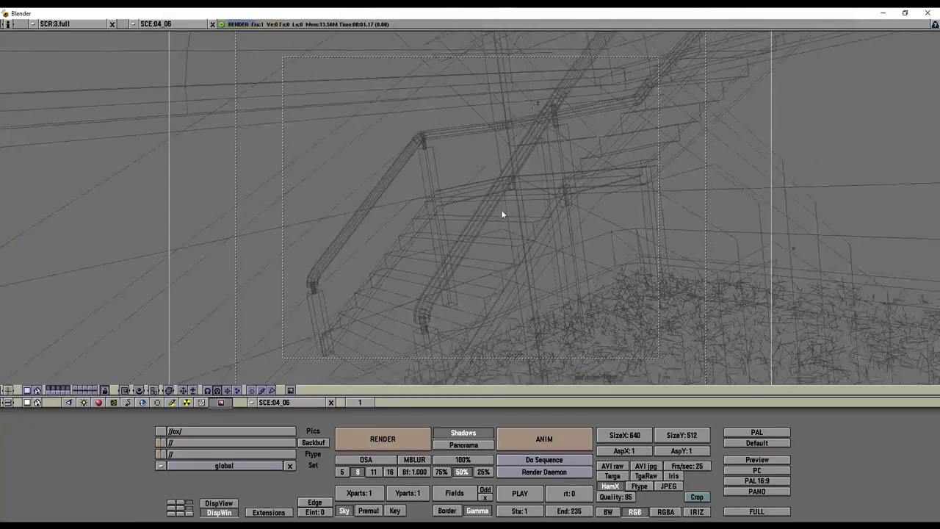
{"action": "left_click", "coordinate": [415, 433]}
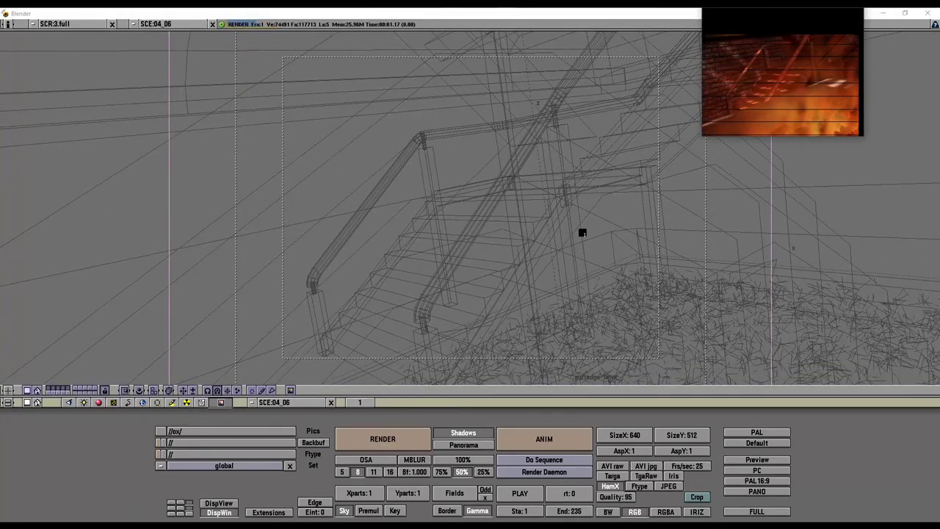
{"action": "key", "text": "Escape"}
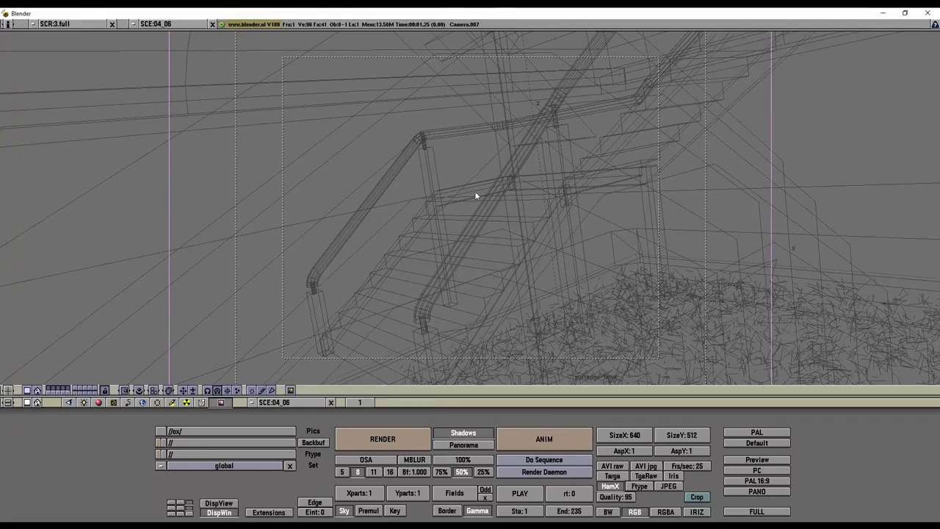
{"action": "key", "text": "space"}
{"action": "mouse_move", "coordinate": [383, 301]}
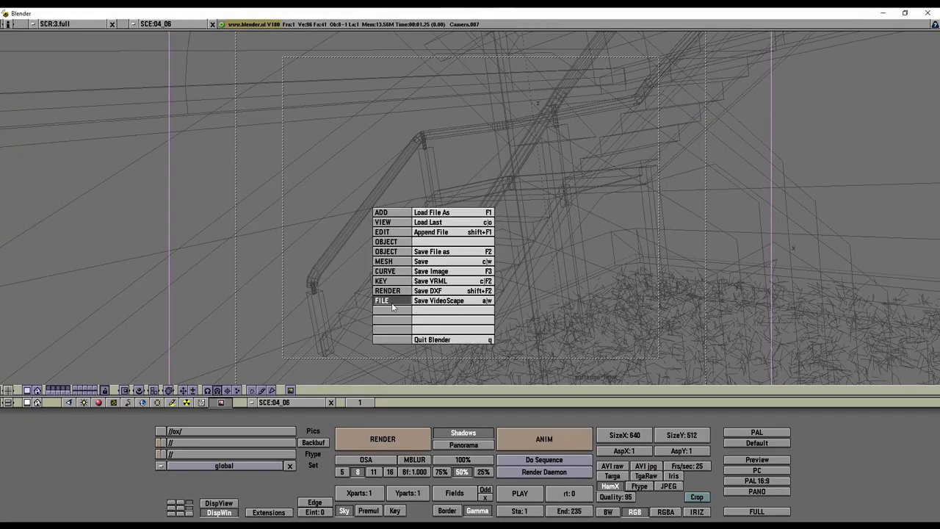
- Load spider2.blend from the \Demo\ folder with Load File As
{"action": "left_click", "coordinate": [440, 212]}
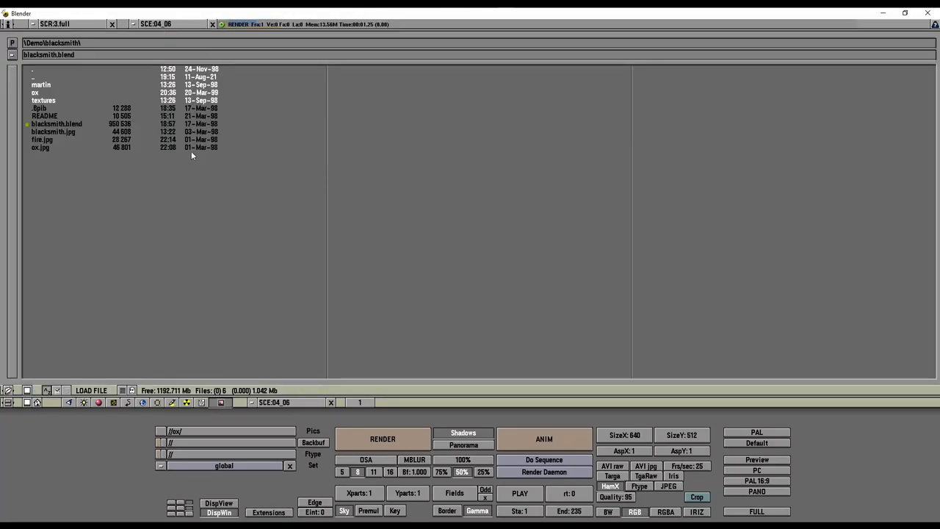
{"action": "left_click", "coordinate": [11, 42]}
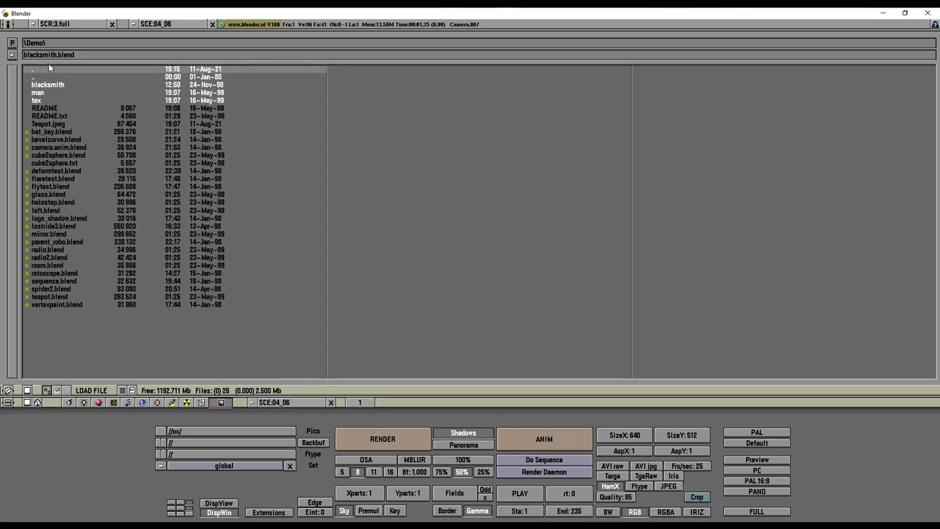
{"action": "left_click", "coordinate": [77, 290]}
{"action": "key", "text": "Return"}
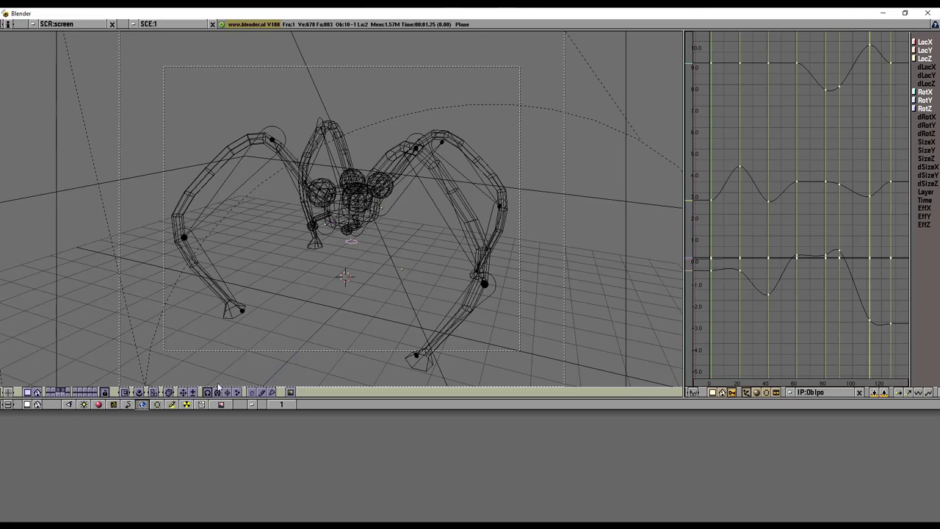
- Grab the front-left leg's Ika foot and drop it in a new pose
{"action": "left_click", "coordinate": [170, 393]}
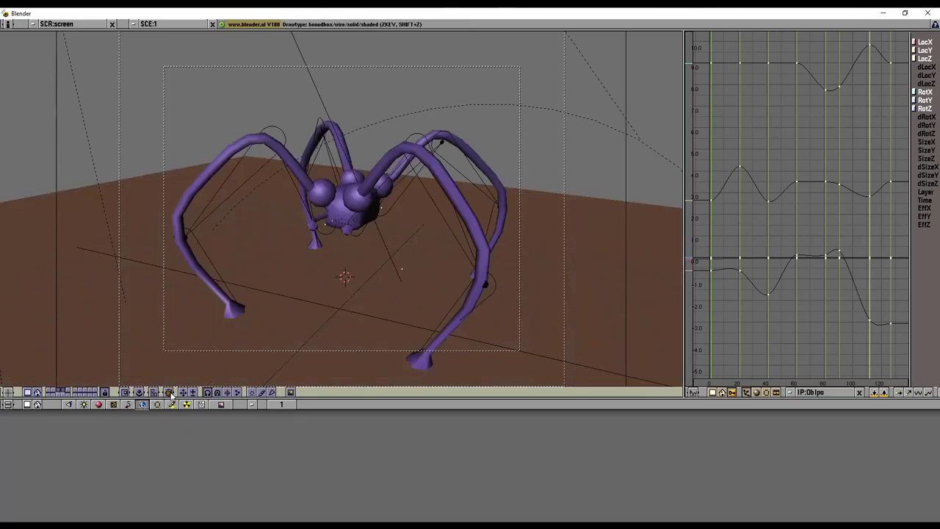
{"action": "key", "text": "z"}
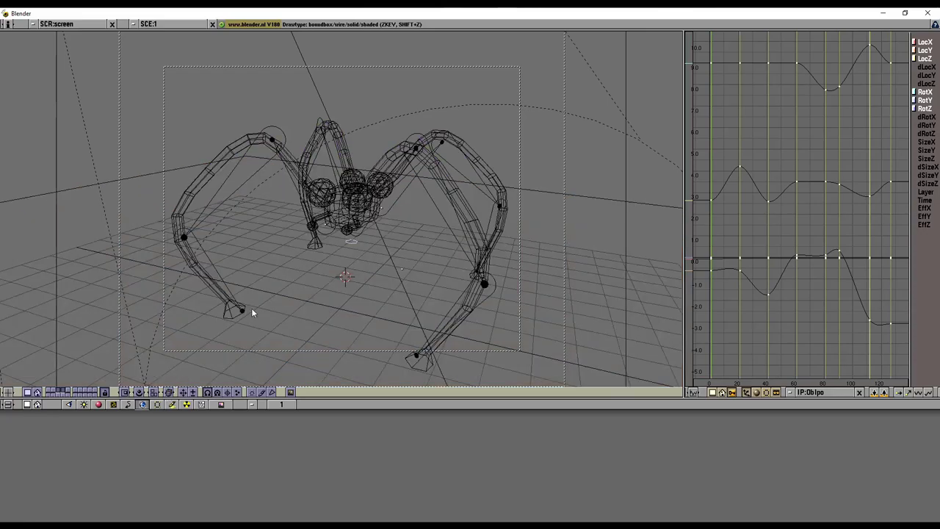
{"action": "right_click", "coordinate": [243, 312]}
{"action": "key", "text": "g"}
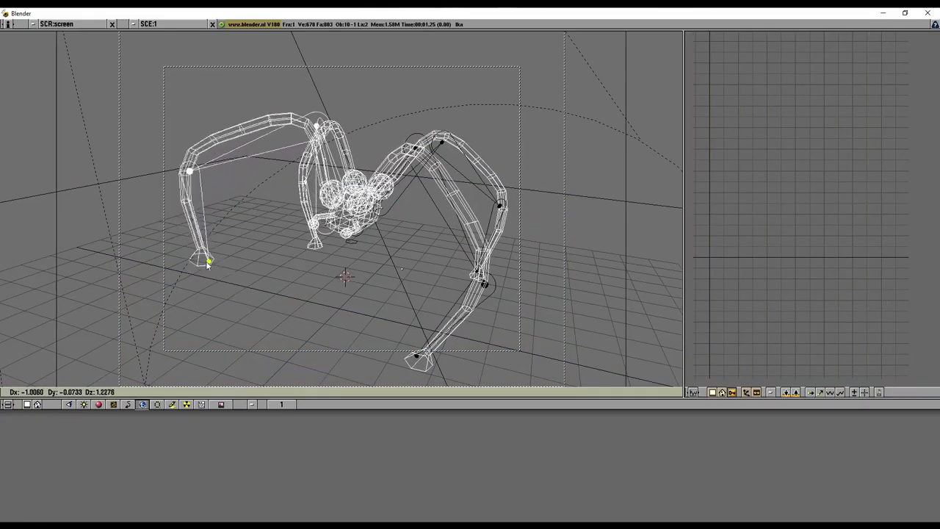
{"action": "left_click", "coordinate": [222, 294]}
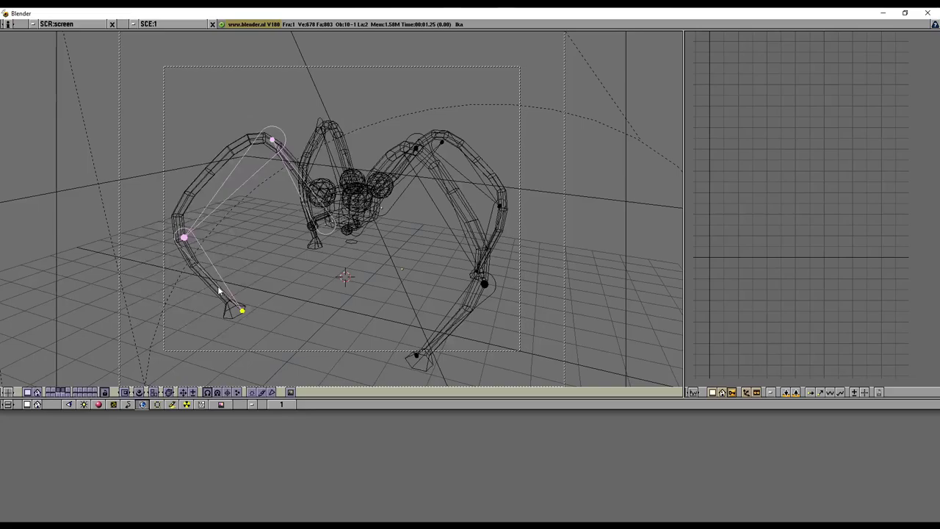
{"action": "mouse_move", "coordinate": [222, 294]}
{"action": "middle_mouse_down"}
{"action": "mouse_move", "coordinate": [401, 275]}
{"action": "mouse_move", "coordinate": [412, 298]}
{"action": "mouse_move", "coordinate": [324, 213]}
{"action": "middle_mouse_up"}
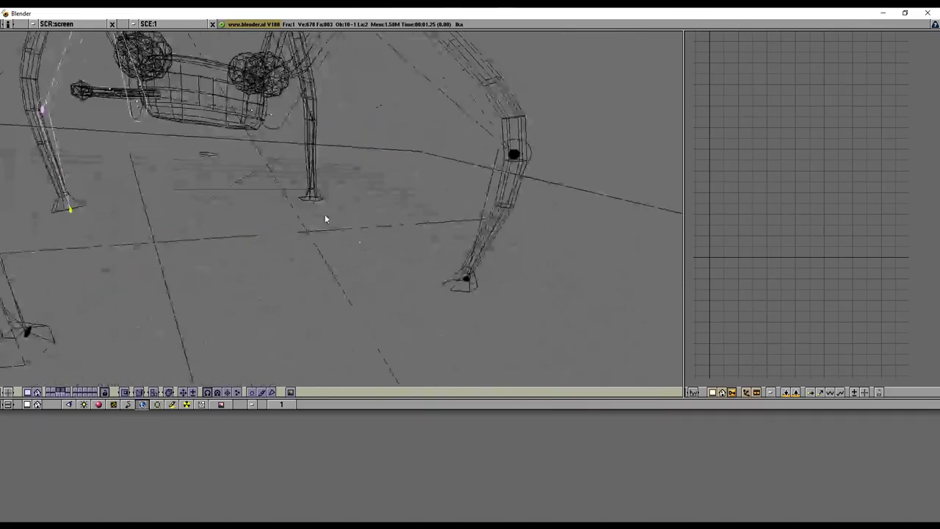
- Move the right leg's Ika.003 foot effector to a new position
{"action": "right_click", "coordinate": [470, 280]}
{"action": "right_click", "coordinate": [469, 281]}
{"action": "key", "text": "g"}
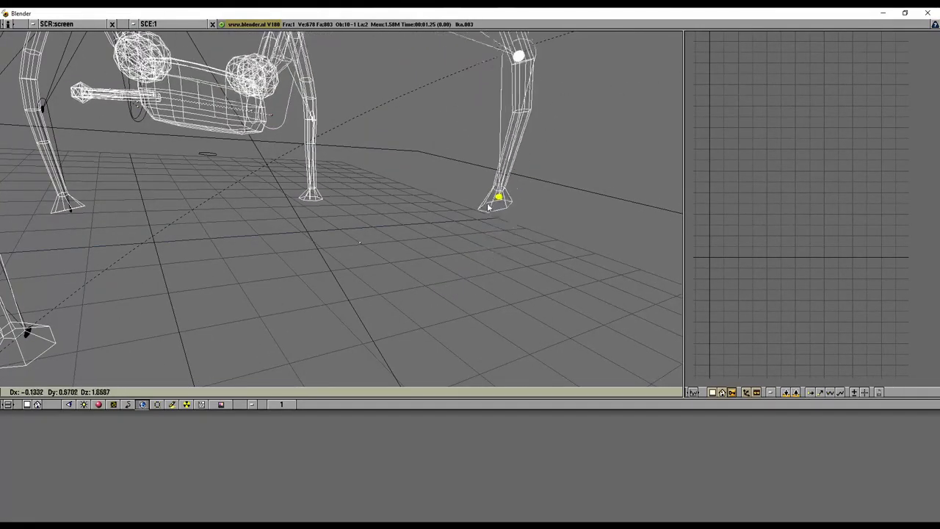
{"action": "left_click", "coordinate": [418, 229]}
{"action": "mouse_move", "coordinate": [418, 229]}
{"action": "middle_mouse_down"}
{"action": "mouse_move", "coordinate": [481, 248]}
{"action": "mouse_move", "coordinate": [388, 266]}
{"action": "mouse_move", "coordinate": [346, 233]}
{"action": "middle_mouse_up"}
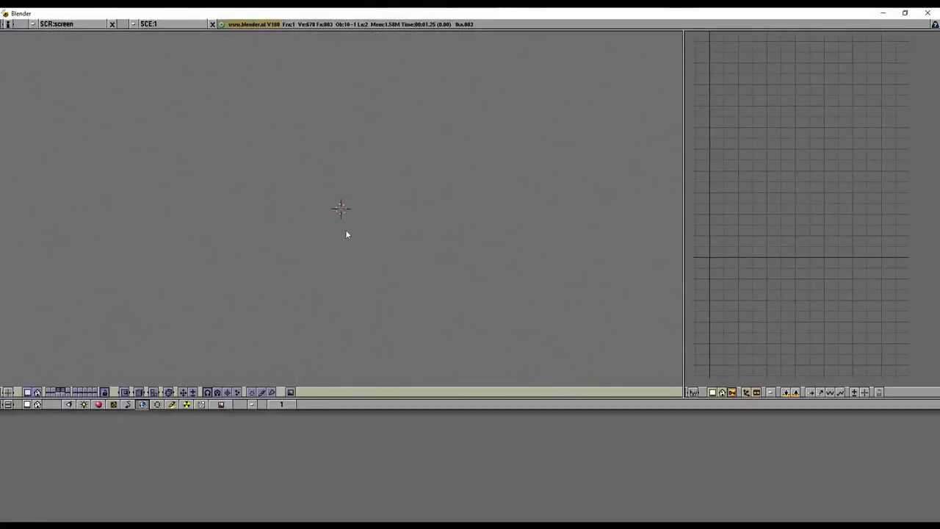